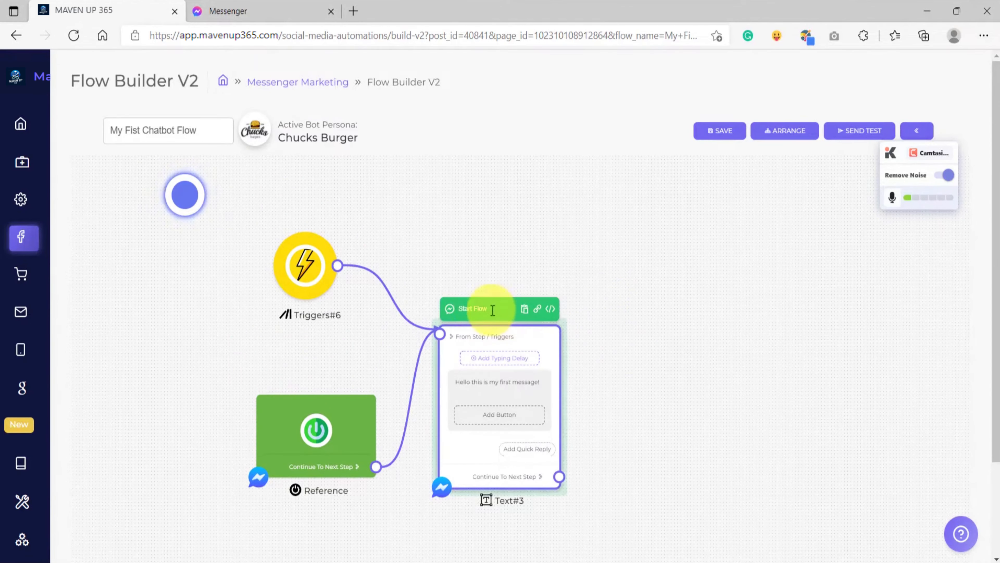
Try editing the title of the start message block, retyping it as "Start Flow".
scroll(477, 311, up, 5)
scroll(476, 311, up, 3)
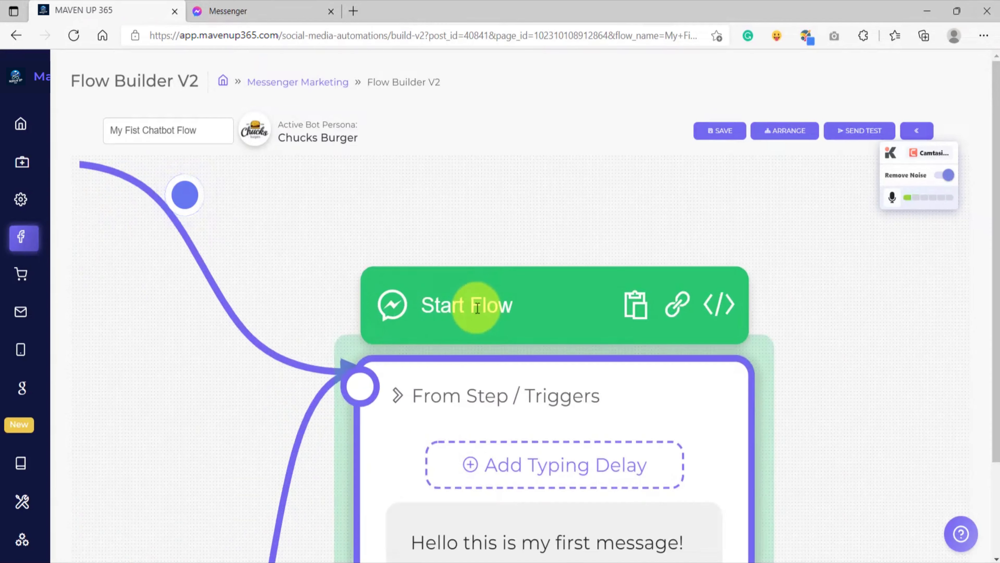
scroll(477, 308, down, 1)
scroll(477, 308, up, 4)
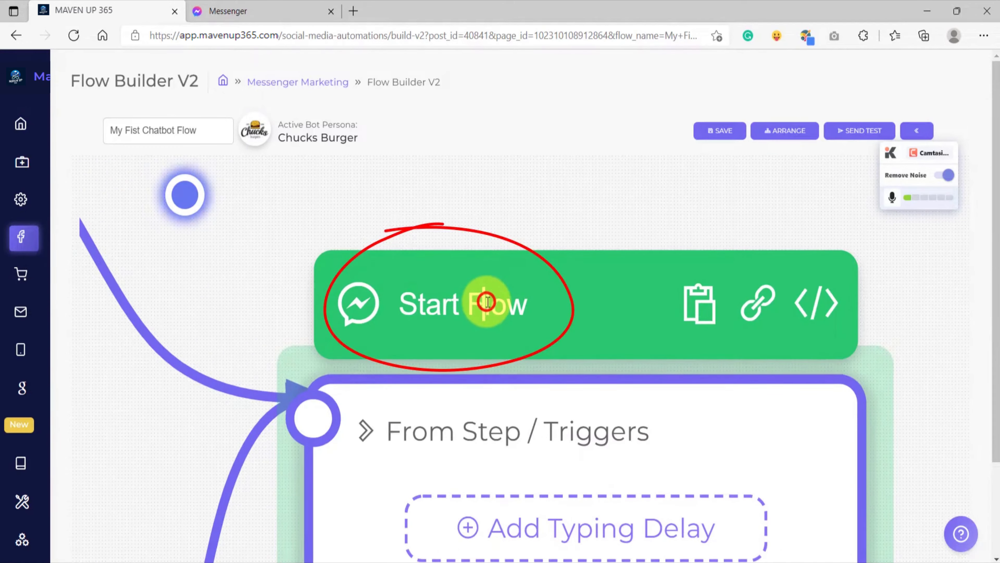
click(487, 302)
drag(529, 311, 446, 297)
scroll(430, 316, down, 3)
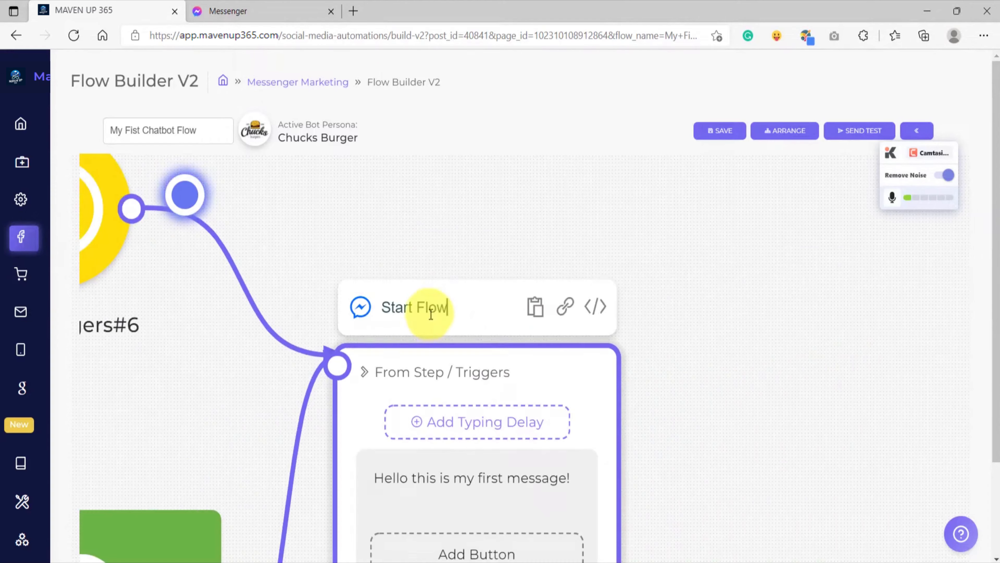
scroll(430, 315, up, 3)
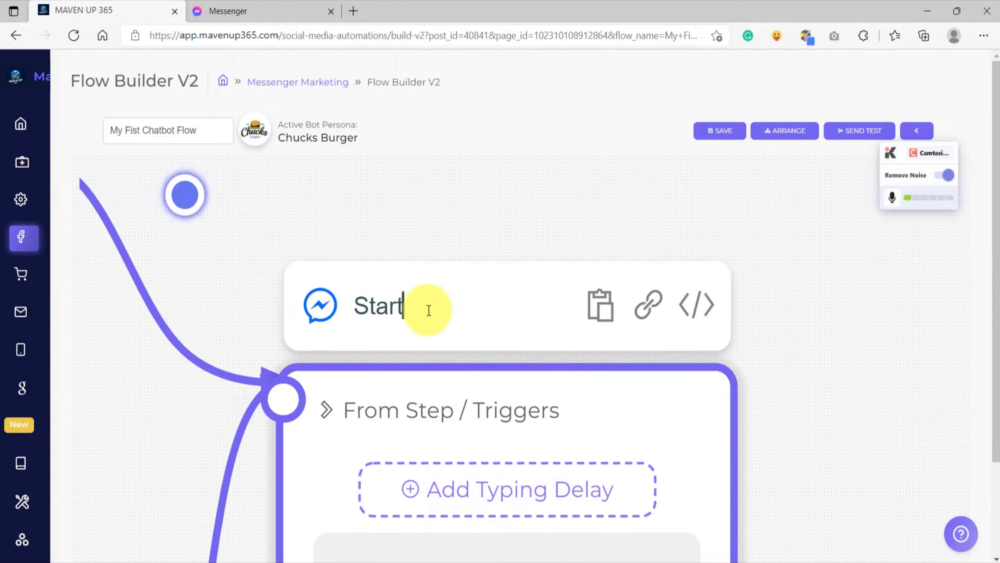
click(372, 304)
key(BackSpace)
key(BackSpace)
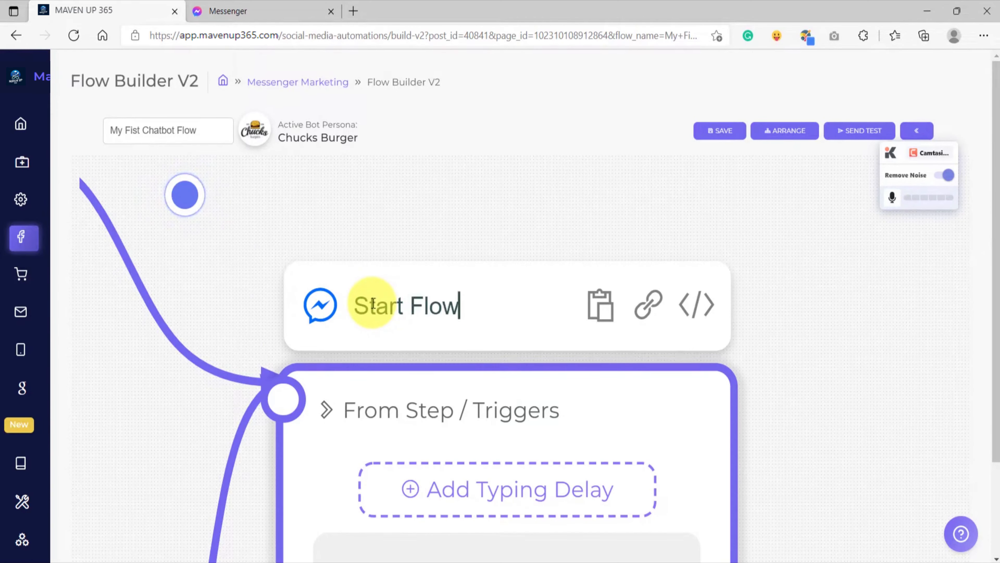
Replace the start block's message text with "Hello {{first_name}}!", inserting the first-name variable.
scroll(639, 303, down, 5)
drag(721, 418, 661, 349)
scroll(499, 370, up, 4)
click(496, 369)
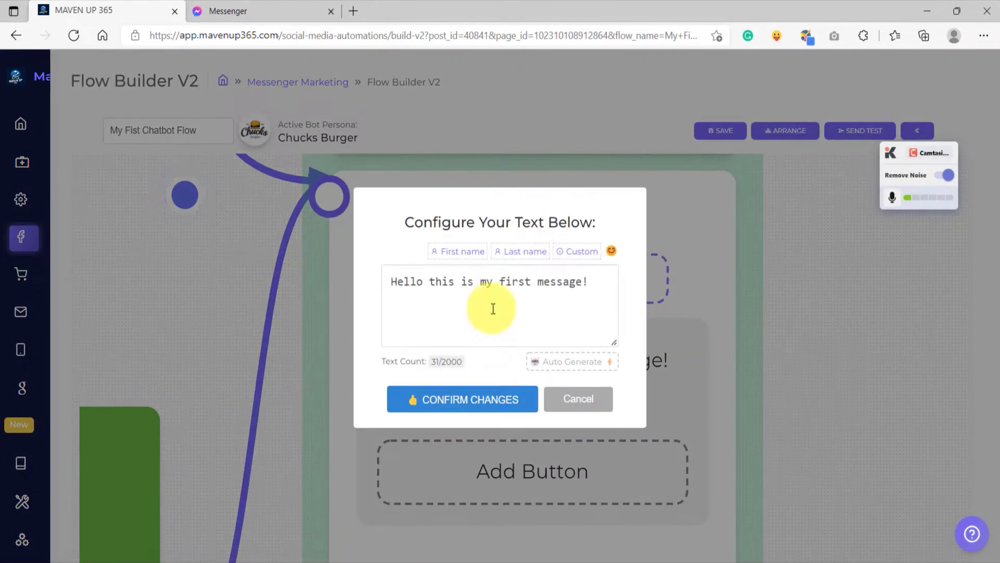
click(492, 285)
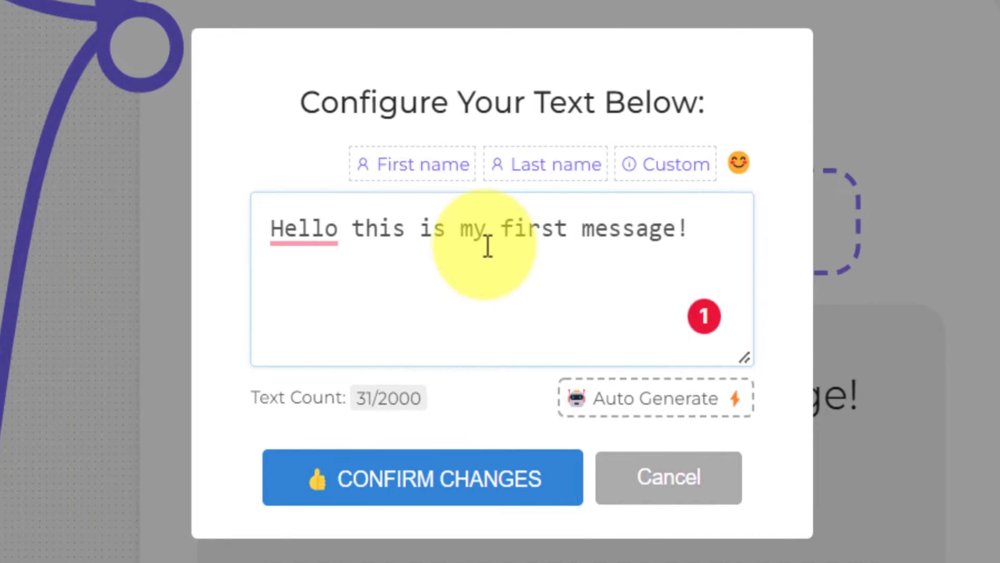
key(ctrl+a)
key(BackSpace)
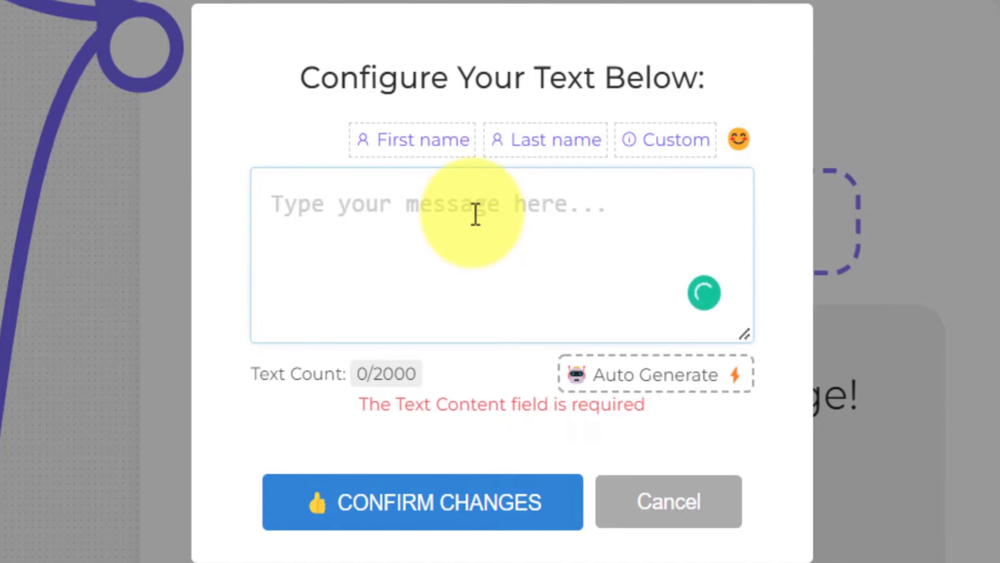
text(Hello)
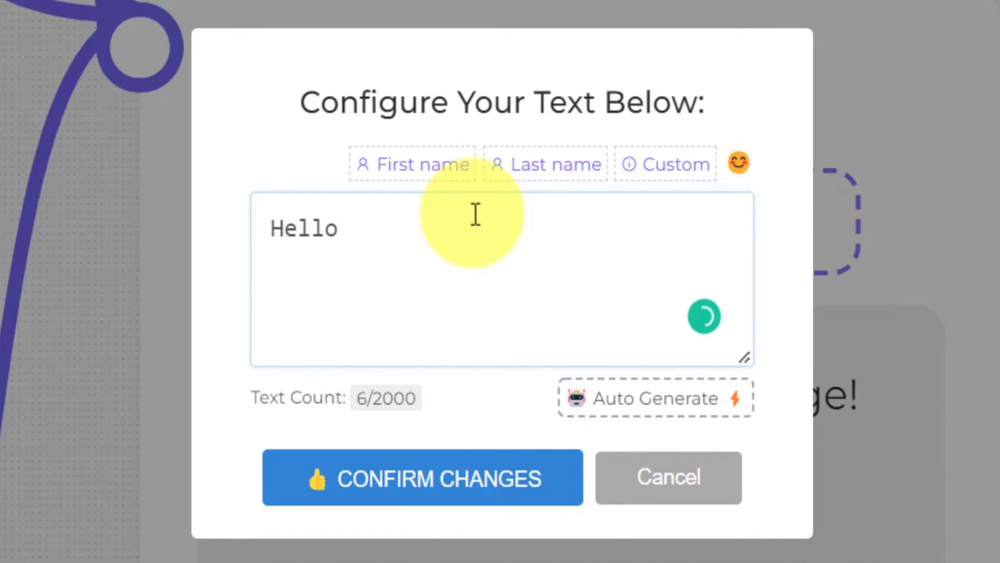
click(432, 170)
drag(584, 235, 391, 229)
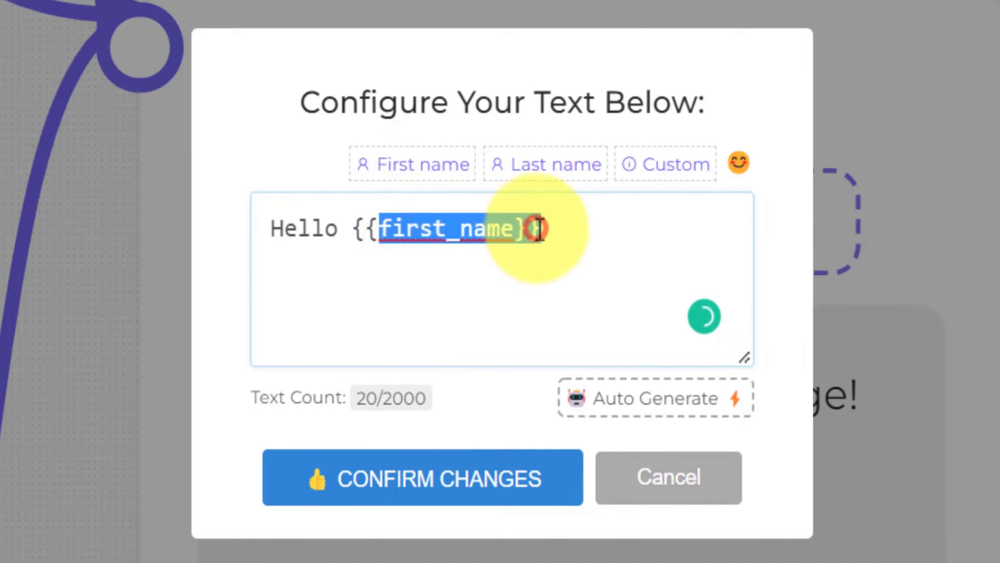
click(575, 230)
text(!)
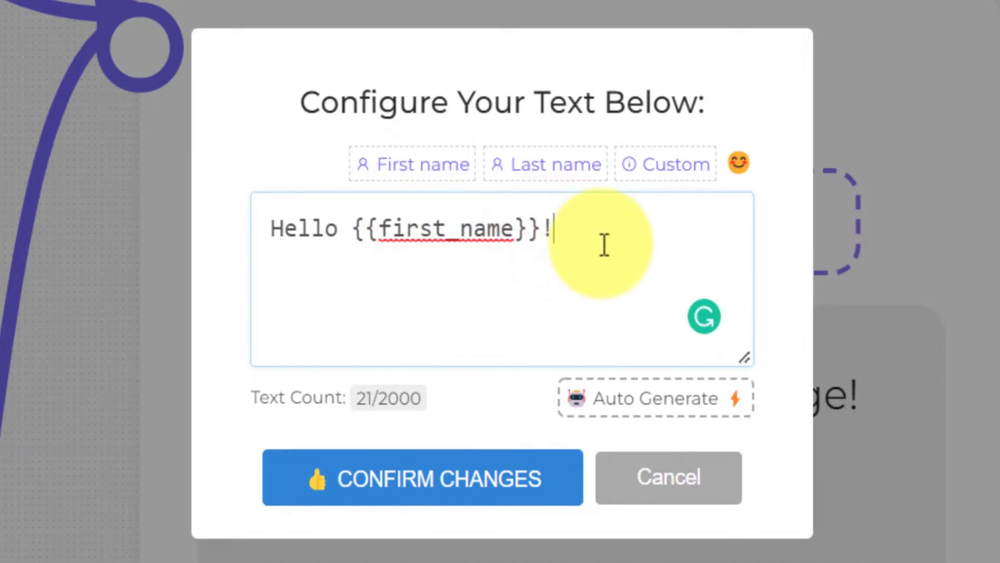
Add a second line reading "Welcome to Chuck's Burger!" to the message and confirm the text.
key(Return)
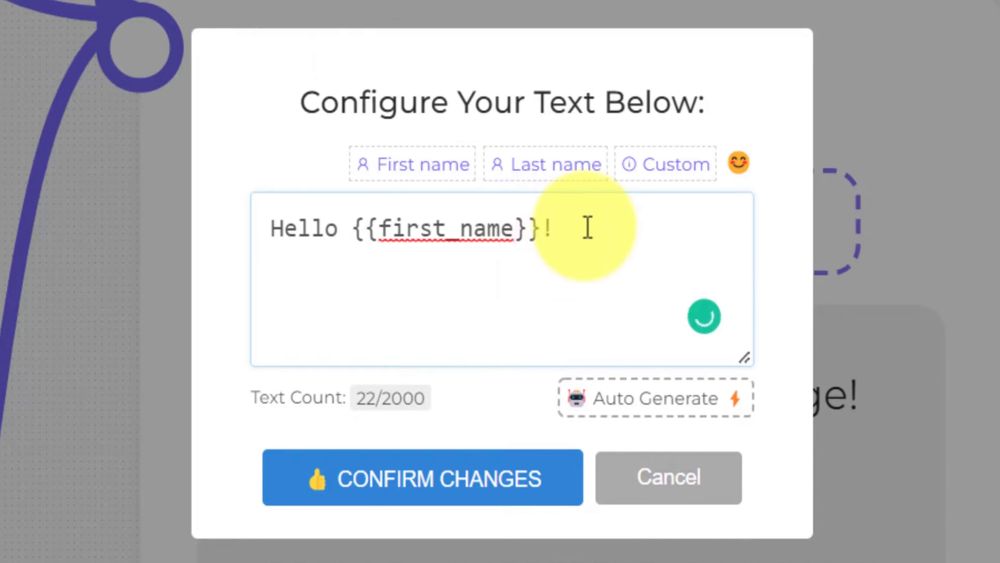
text(WElcome to Chi)
key(BackSpace)
text(uck's Burger!)
click(304, 252)
key(BackSpace)
text(e)
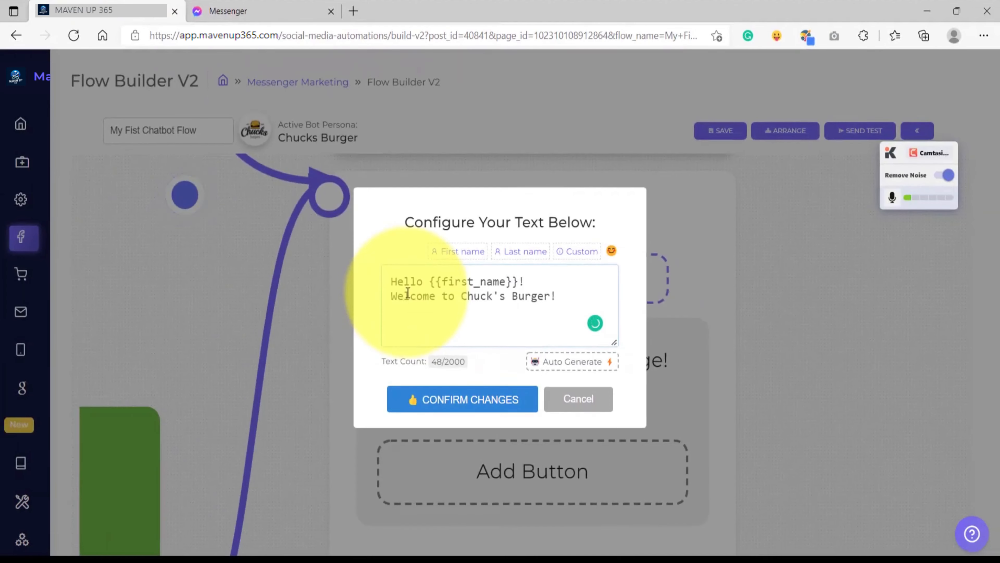
click(451, 400)
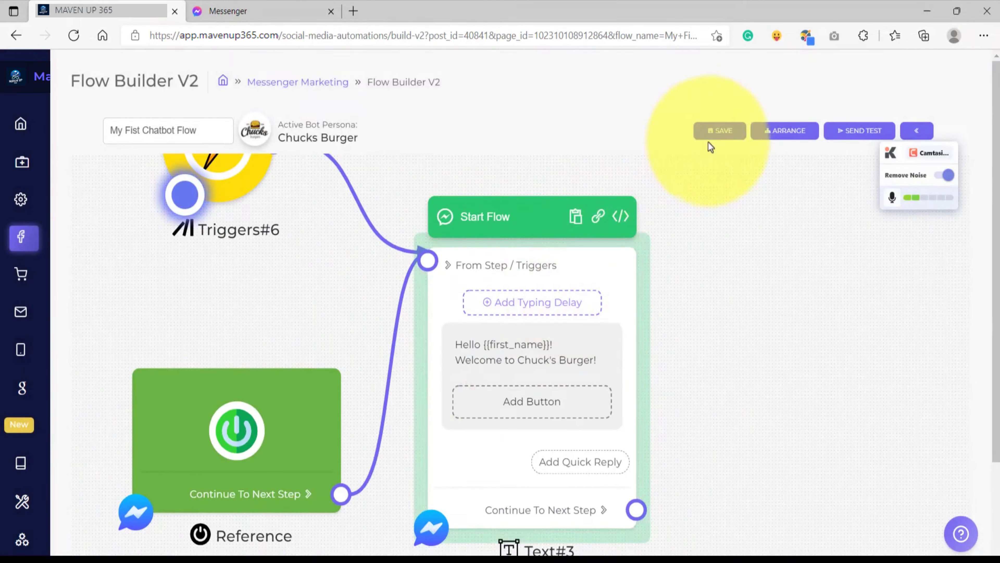
Save the chatbot flow and send a test of it to Messenger.
click(713, 132)
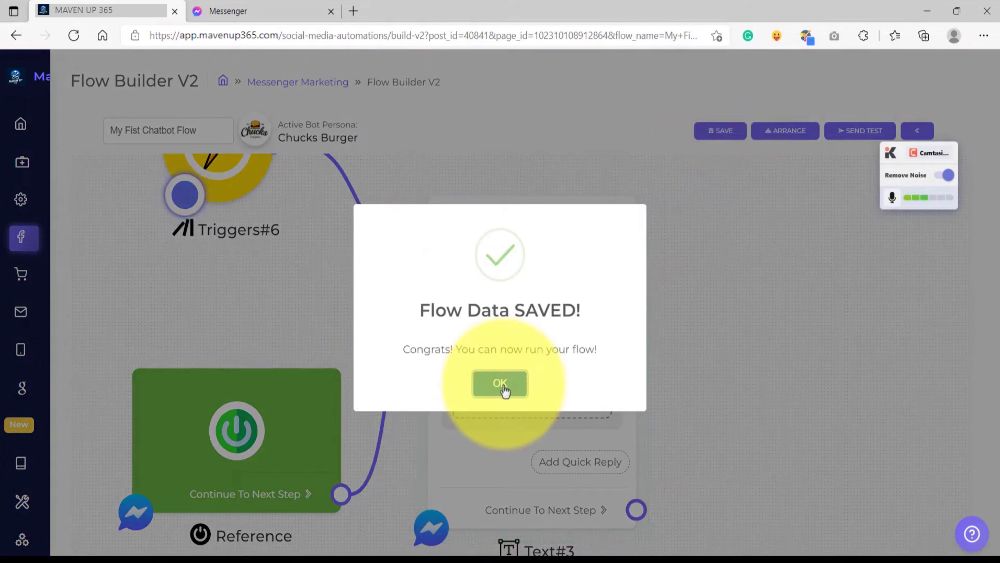
click(504, 387)
click(843, 130)
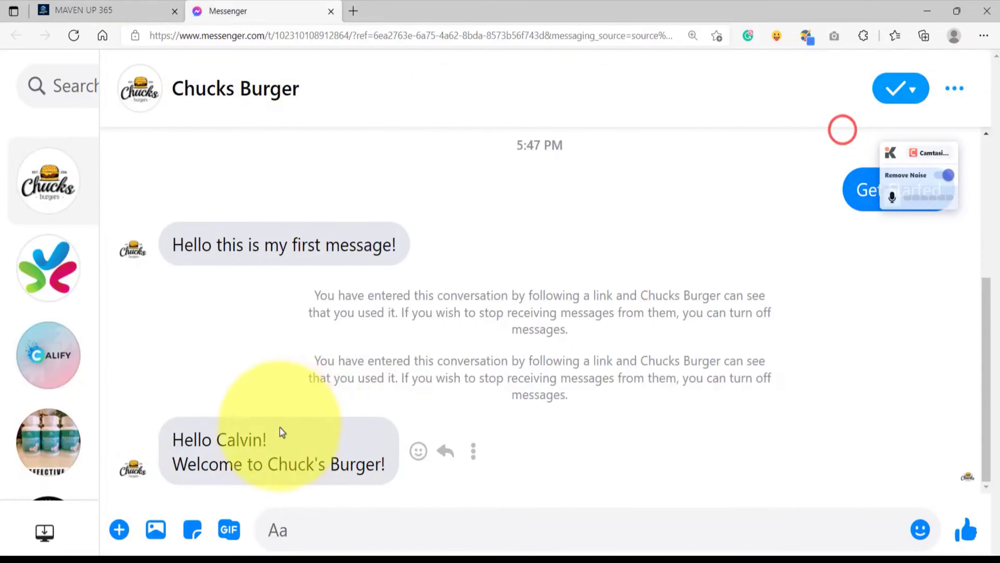
Check the greeting and the filled-in first name in the test message received in Messenger.
drag(174, 436, 377, 464)
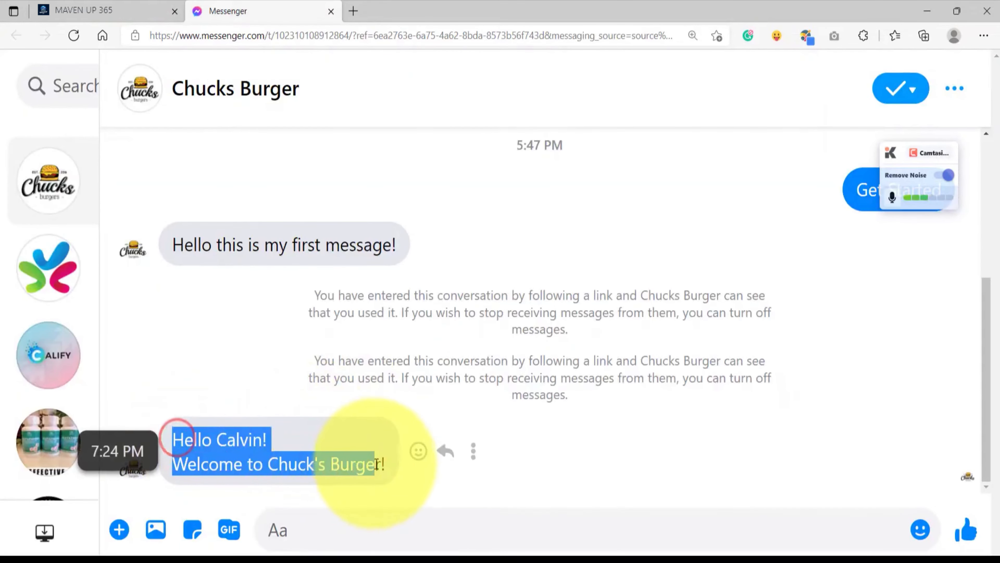
click(382, 463)
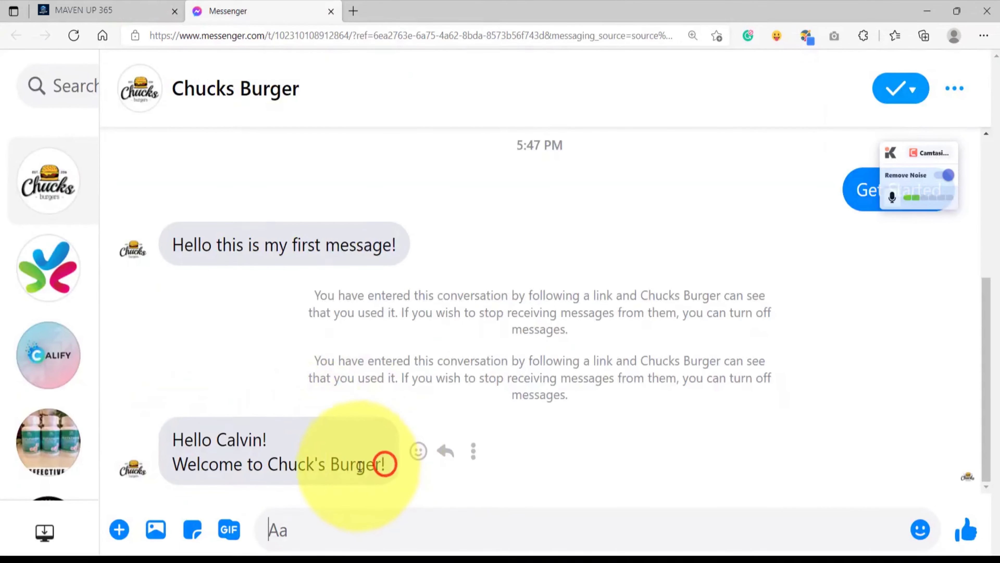
double_click(251, 441)
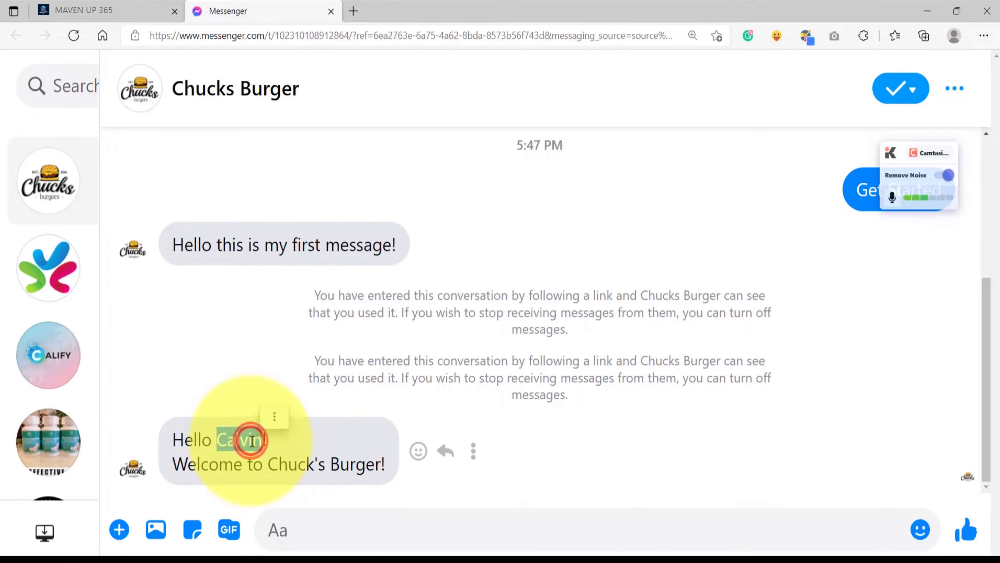
click(286, 442)
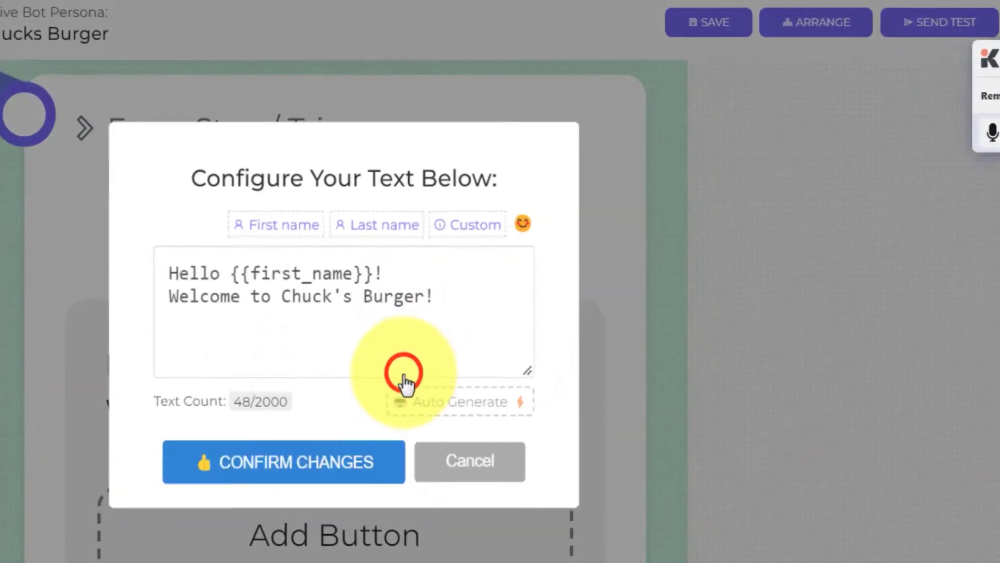
Insert the {{last_name}} variable after {{first_name}} in the message greeting, separated by a space.
click(528, 352)
click(365, 269)
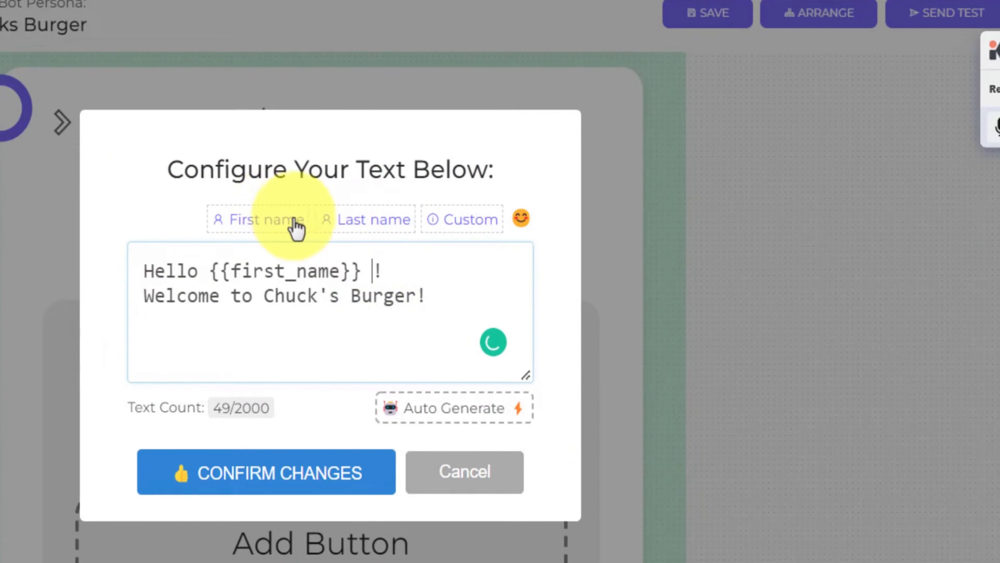
click(366, 219)
click(392, 284)
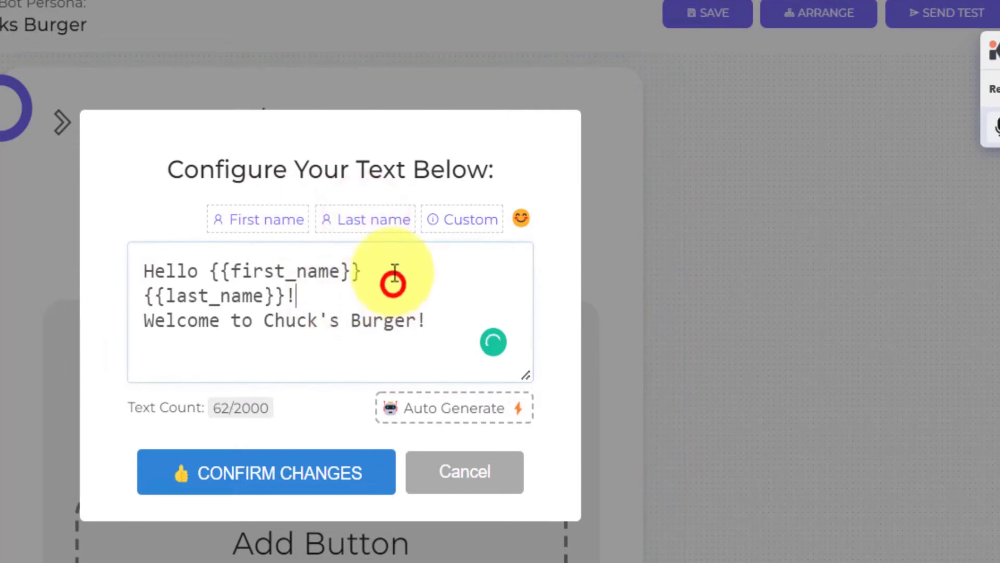
Add the custom Gender variable to the message text.
click(471, 224)
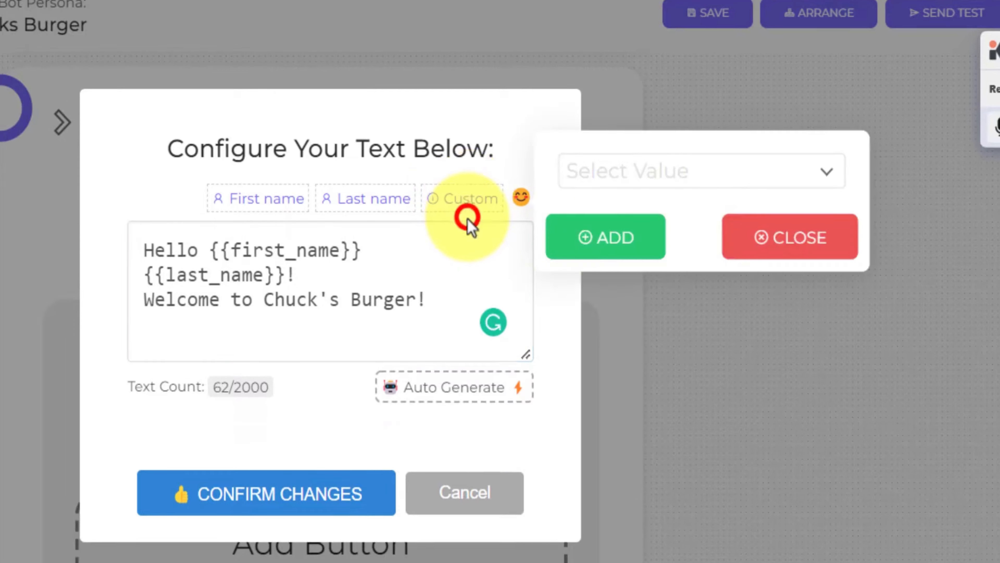
click(644, 168)
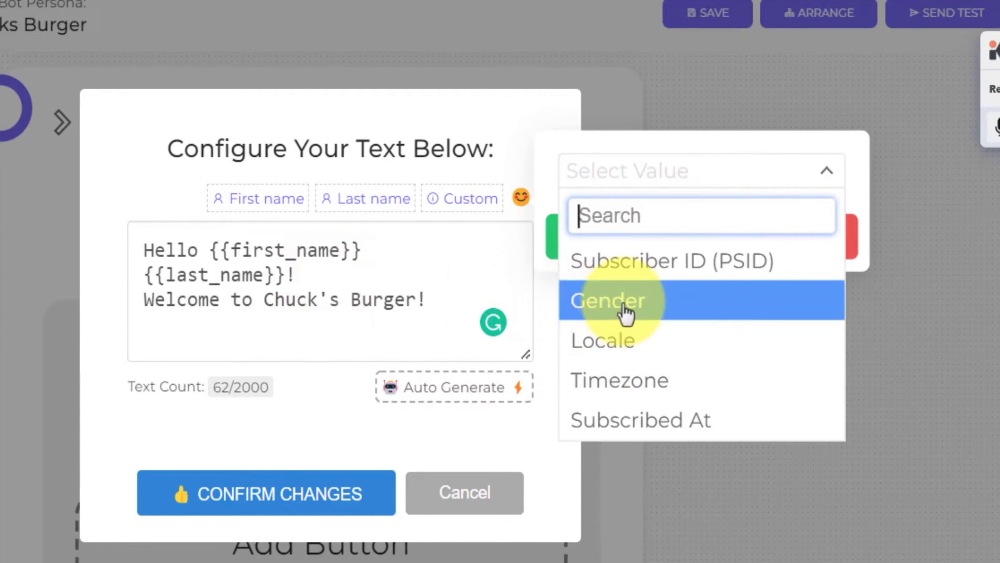
click(625, 313)
click(608, 236)
Add the custom Subscriber ID (PSID) variable to the message text.
click(624, 174)
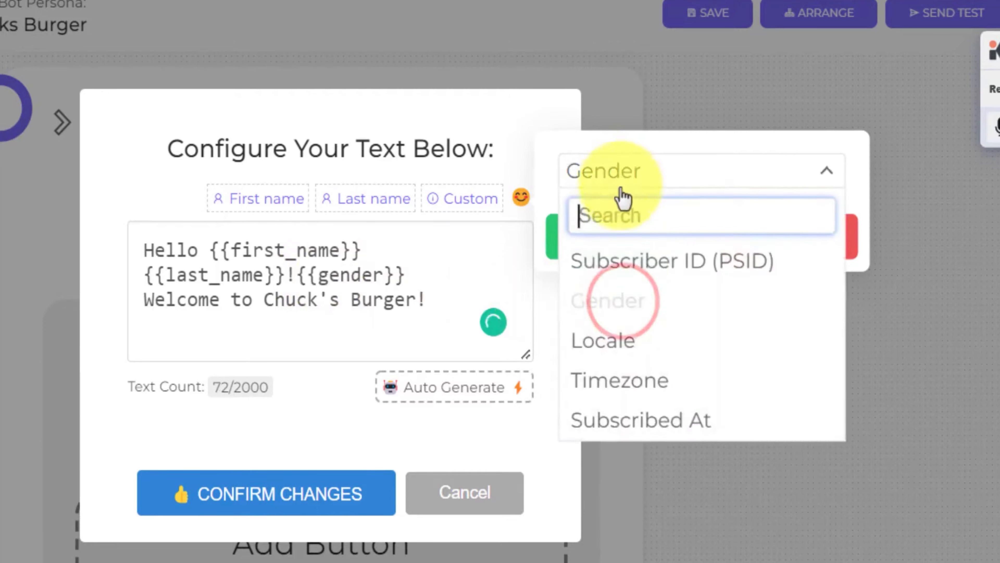
click(625, 268)
click(607, 233)
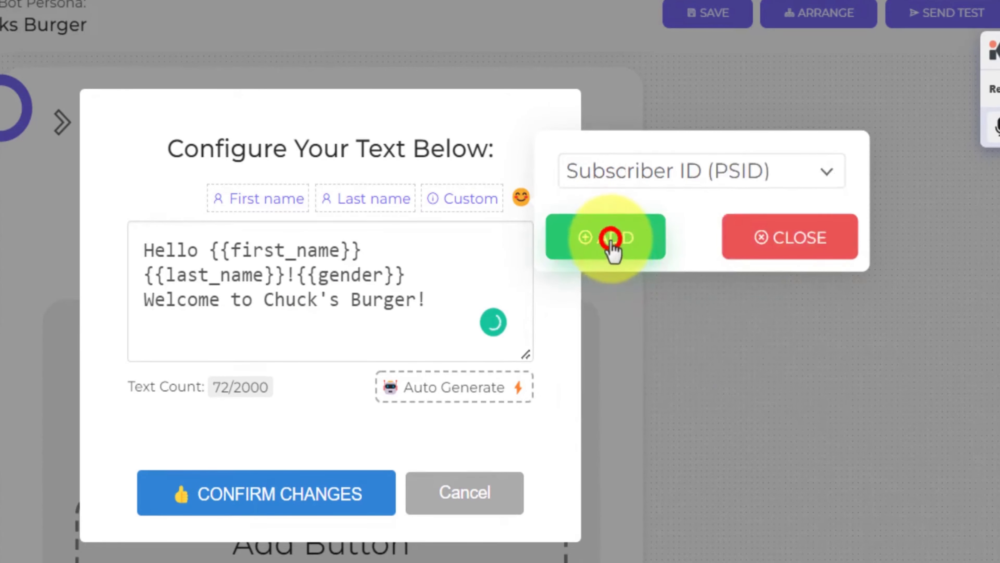
Put the gender and subscriber ID variables on separate lines below the welcome text, enlarge the text box, and insert blank lines around the welcome line.
key(Return)
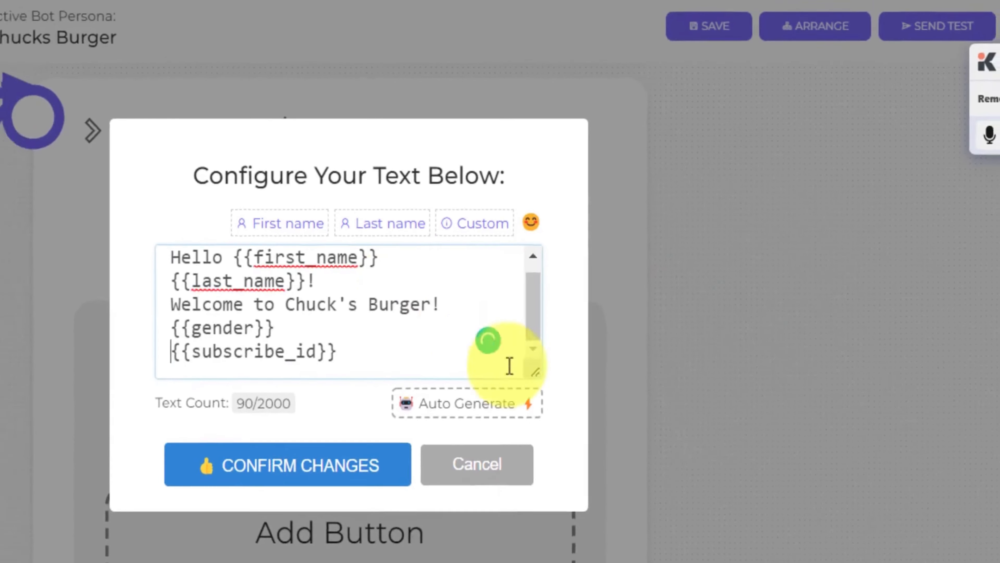
drag(526, 376, 529, 494)
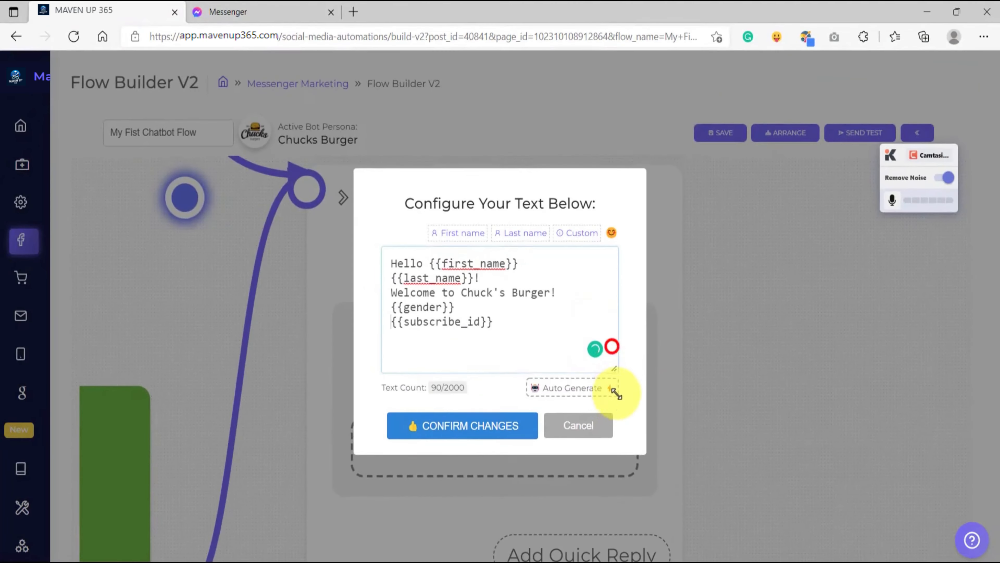
drag(617, 393, 615, 490)
click(505, 230)
key(Return)
click(570, 265)
key(Return)
Label the variables "Your gender is:" and "Your subscriber ID is:", and confirm the message text.
click(392, 290)
text(Your gender is:)
click(392, 301)
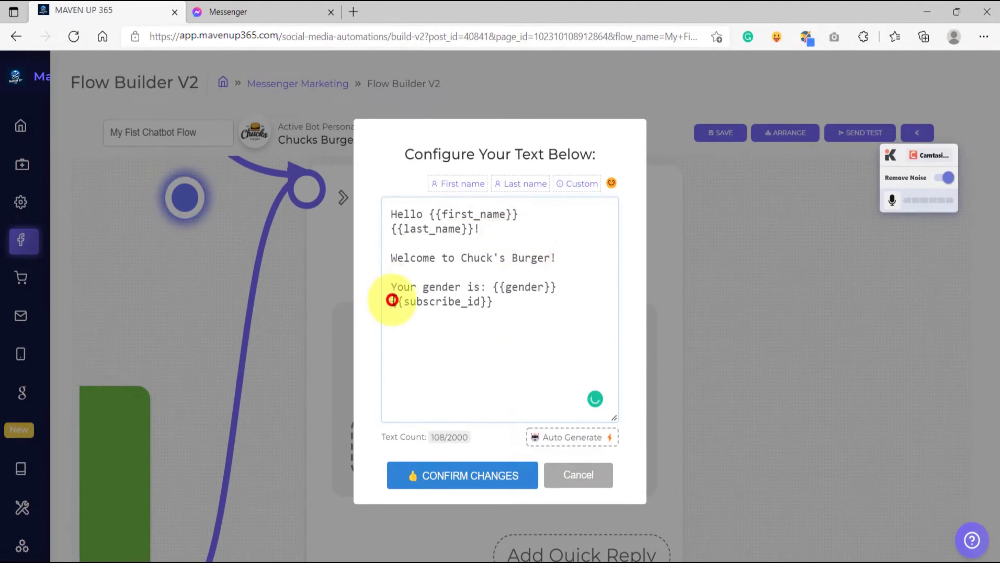
key(BackSpace)
text(Your subscriber )
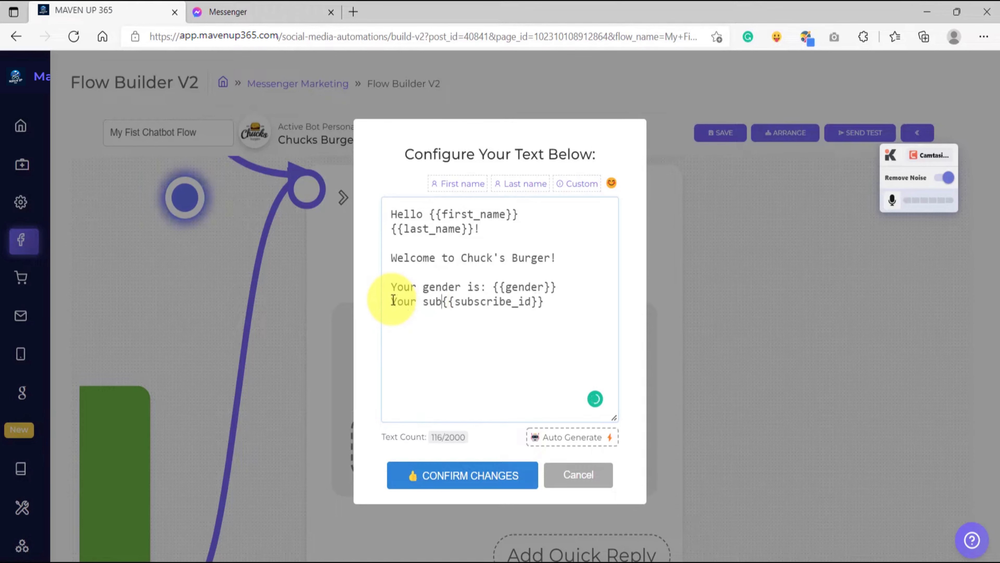
text(ID is:)
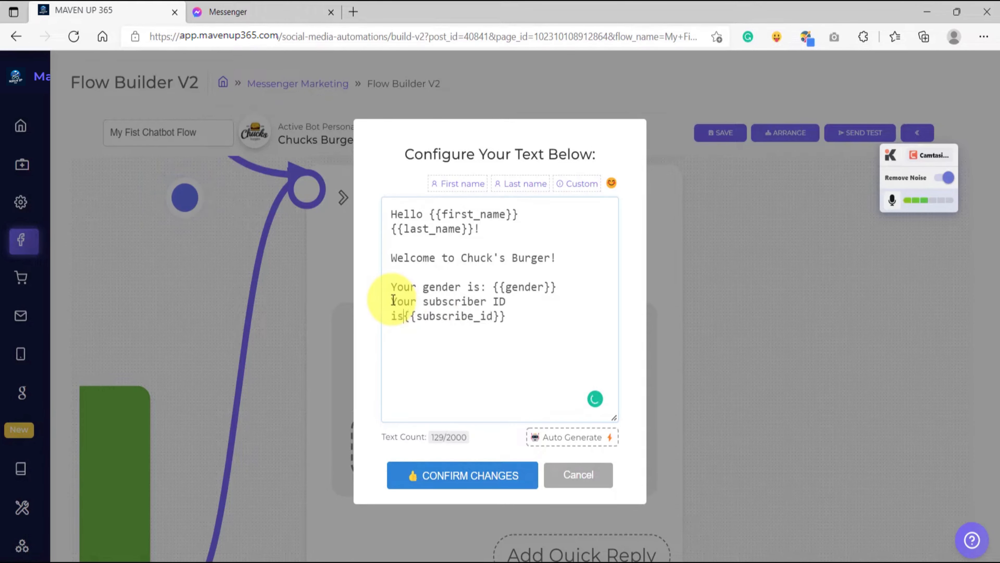
click(455, 476)
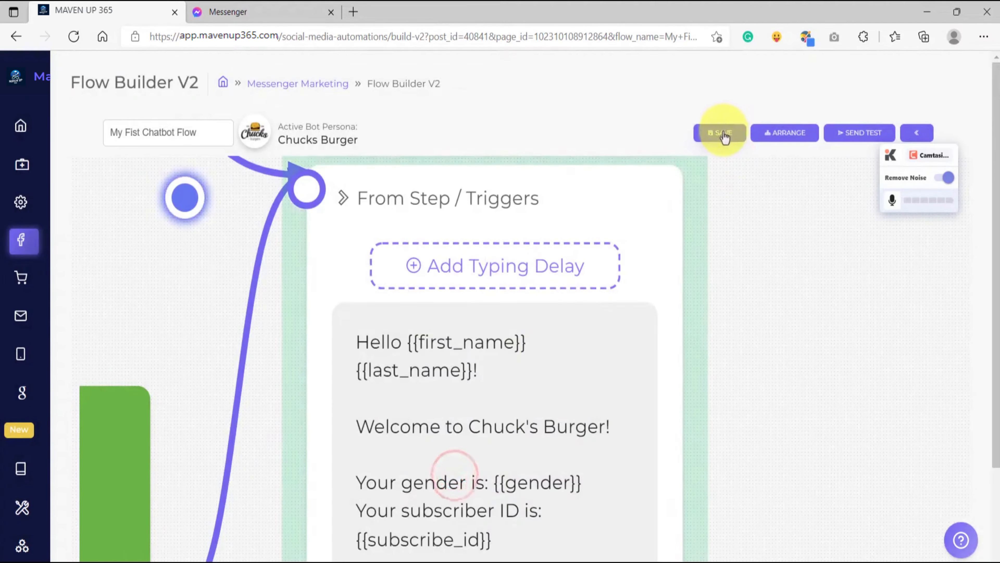
Save the flow with the expanded message and send another test to Messenger.
click(723, 132)
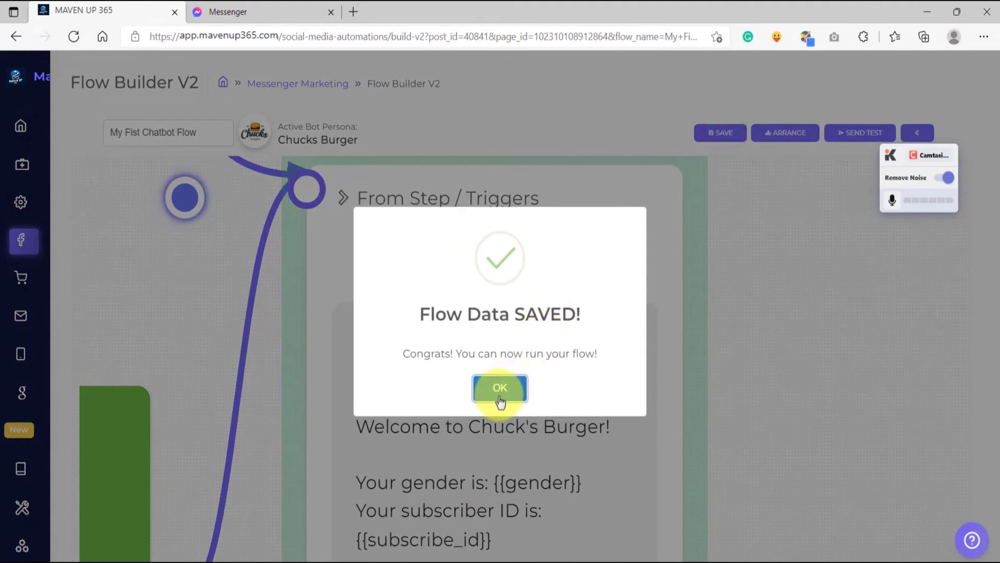
click(498, 394)
click(845, 136)
Check the first and last name in the latest test message in the Messenger conversation.
click(508, 360)
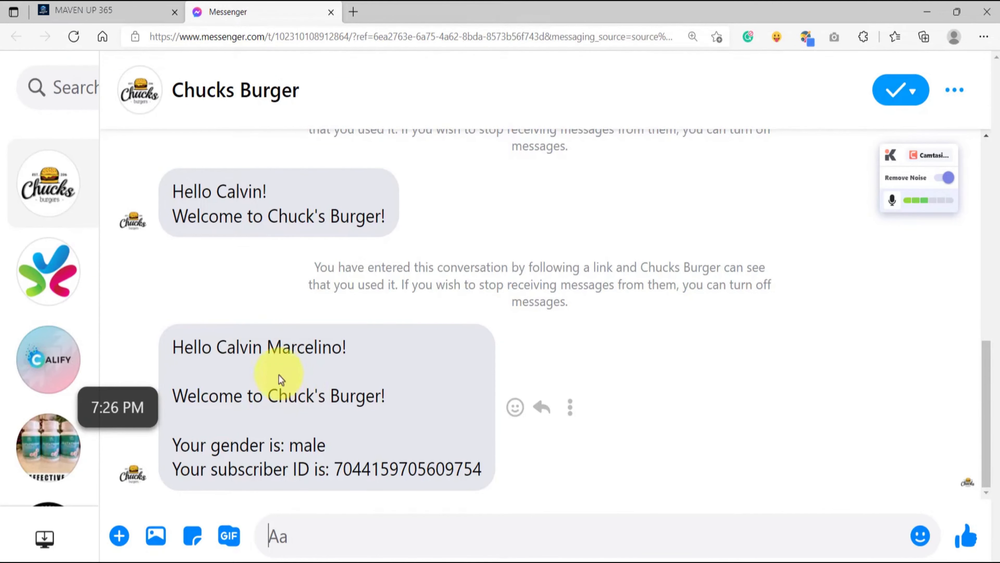
double_click(241, 347)
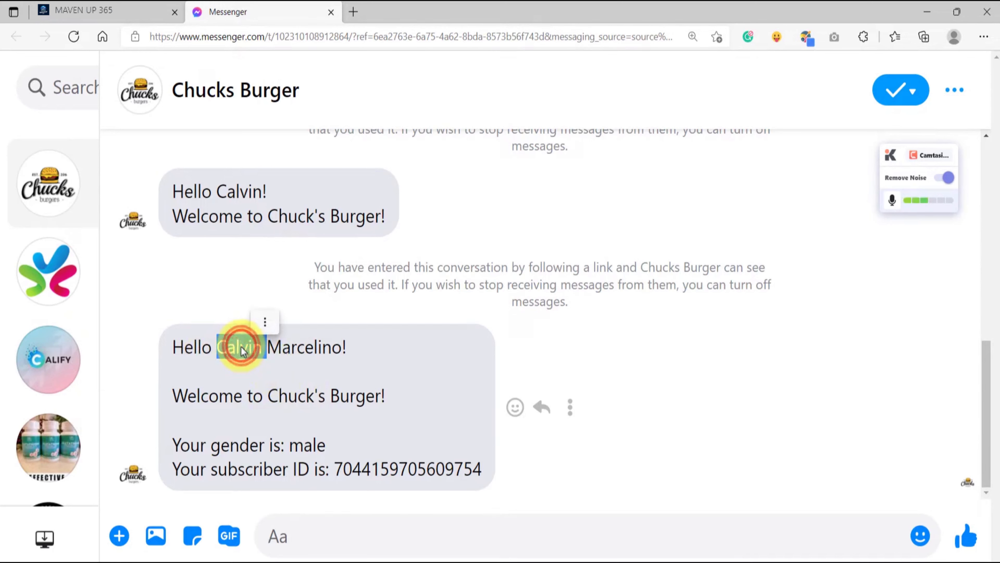
click(309, 347)
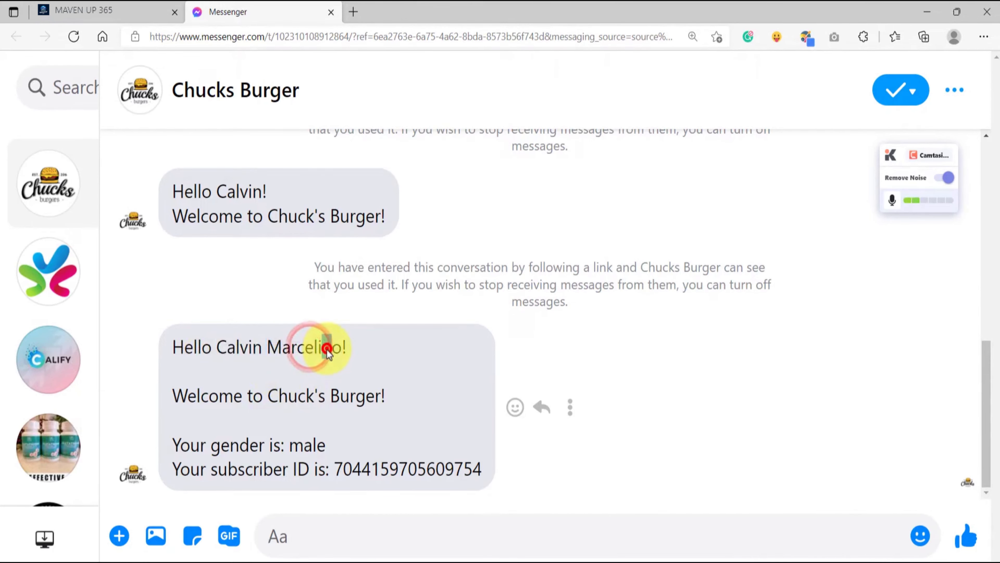
Check the last name, gender and subscriber ID in the latest test message in the Messenger conversation.
double_click(319, 348)
click(264, 396)
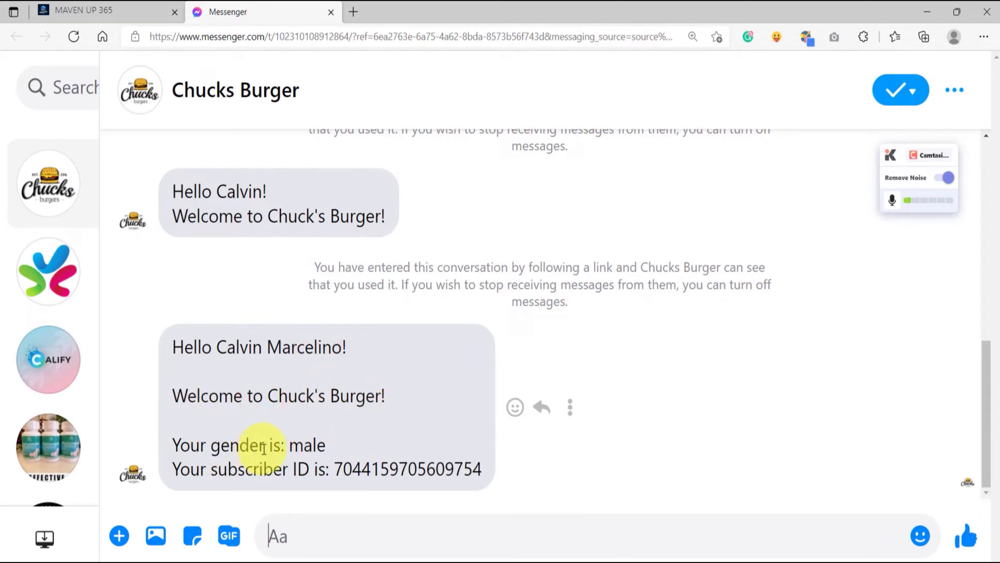
double_click(306, 446)
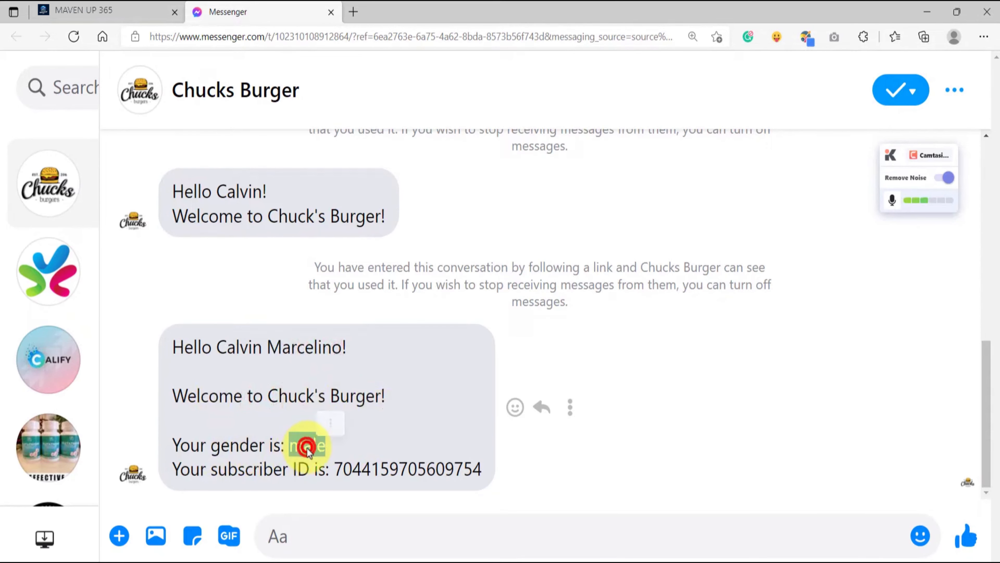
double_click(350, 468)
click(441, 448)
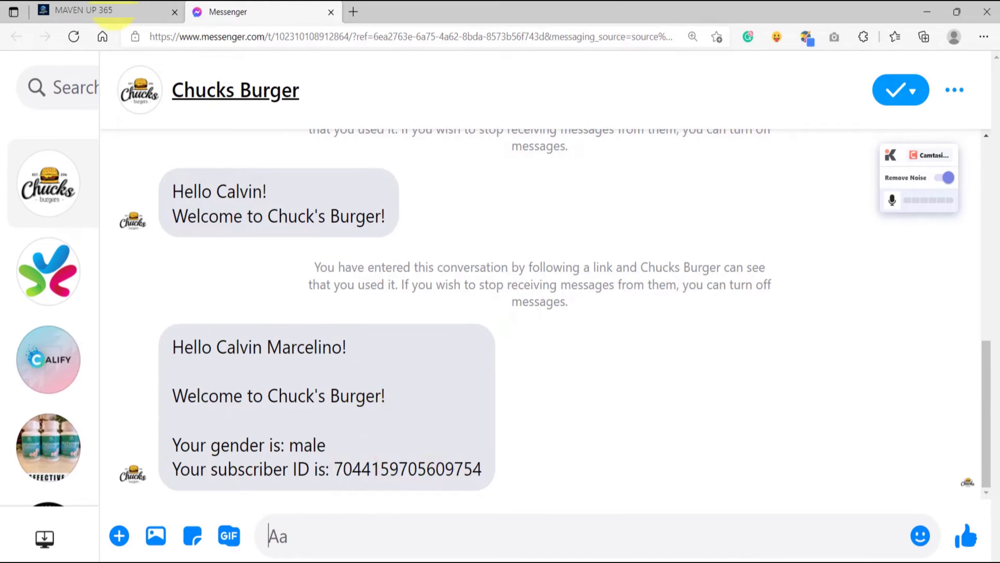
Return to the flow builder and add a button to the start message with the text "Button 1".
click(96, 10)
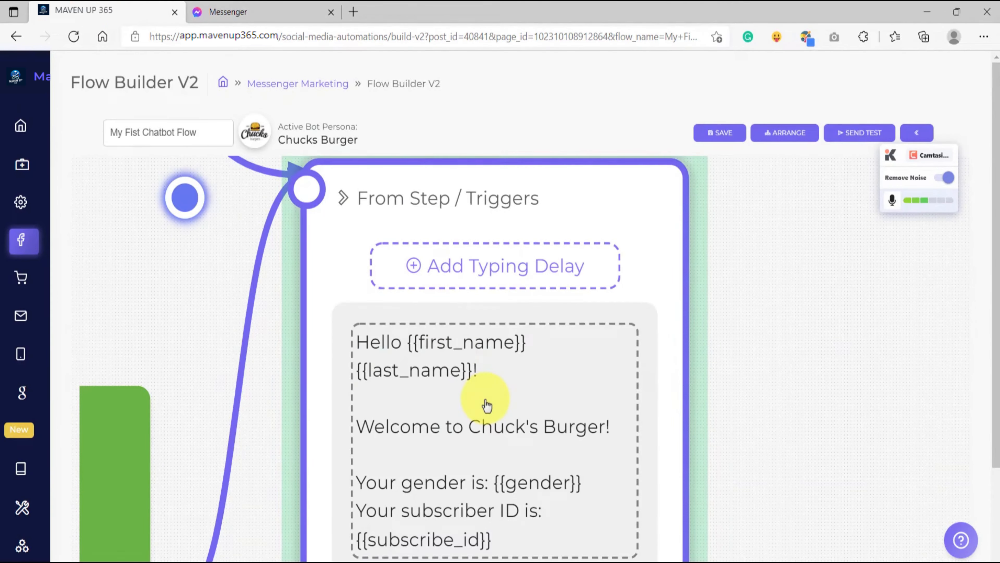
scroll(487, 405, down, 2)
scroll(486, 406, down, 3)
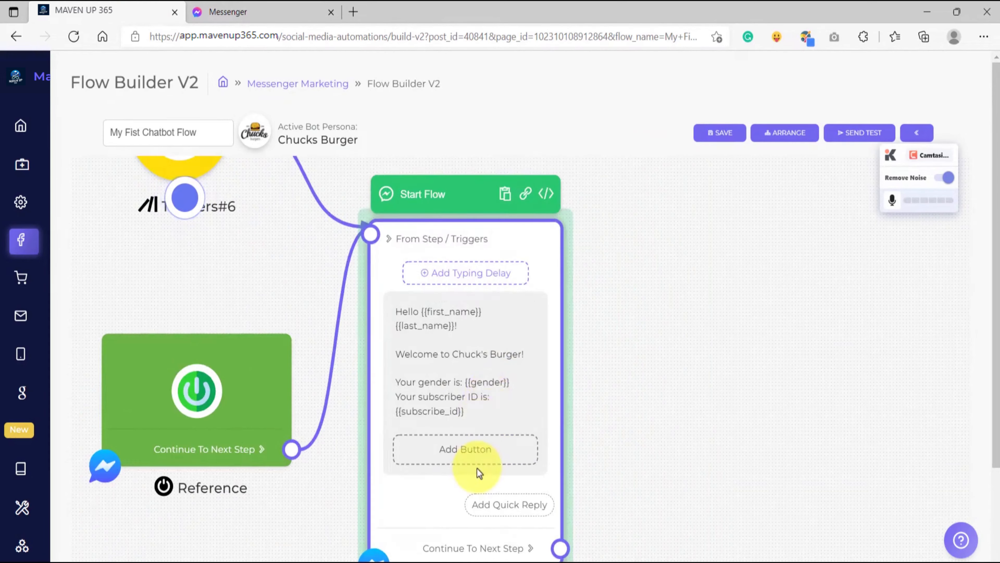
scroll(476, 453, up, 5)
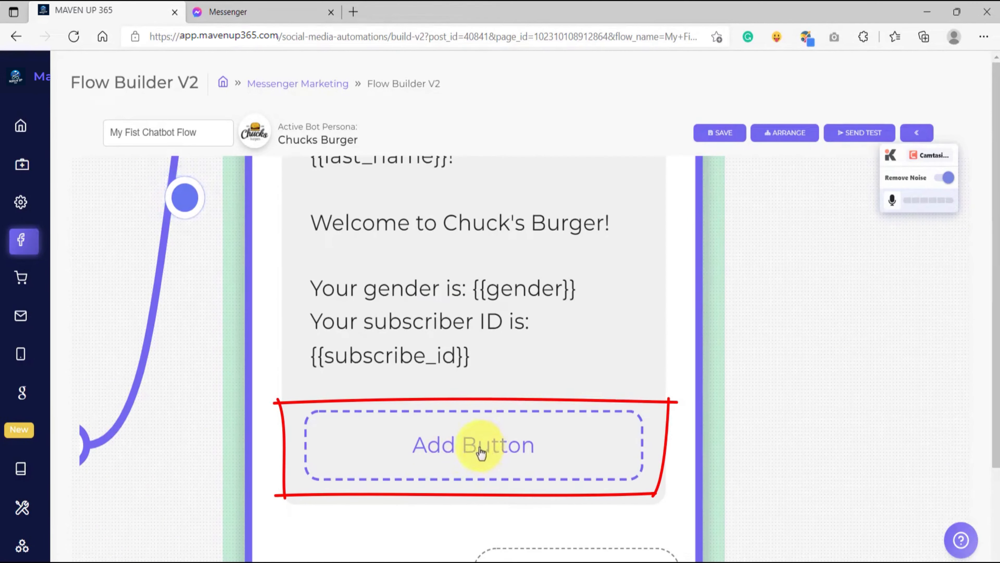
click(470, 453)
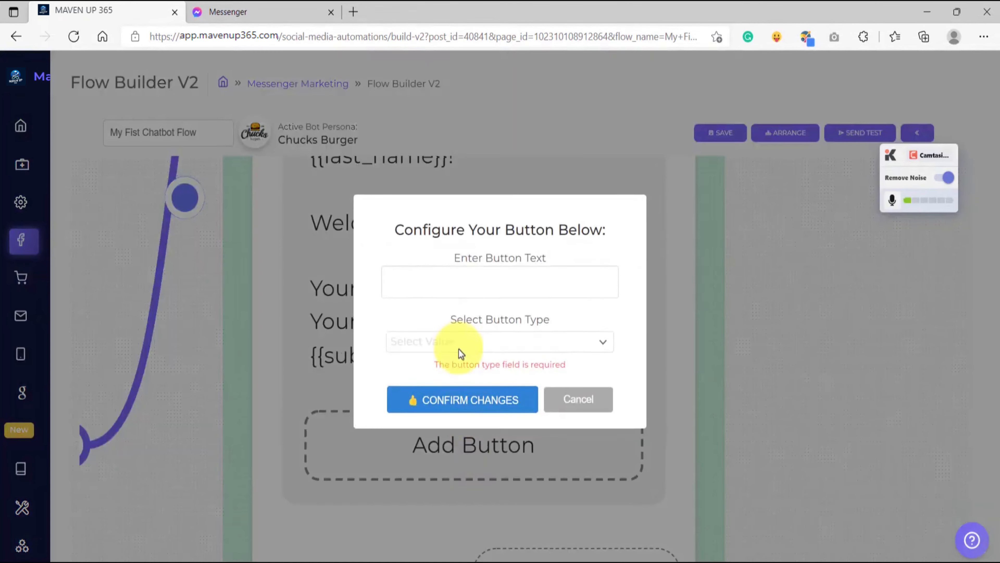
click(443, 276)
text(Button)
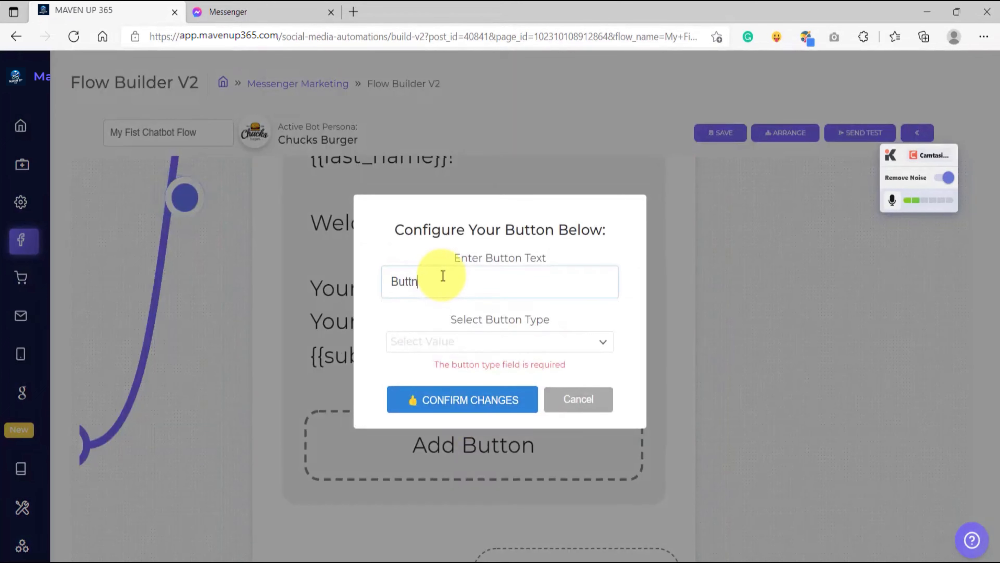
key(BackSpace)
text(on 1)
Set Button 1's type to Next Step and confirm the button.
click(435, 351)
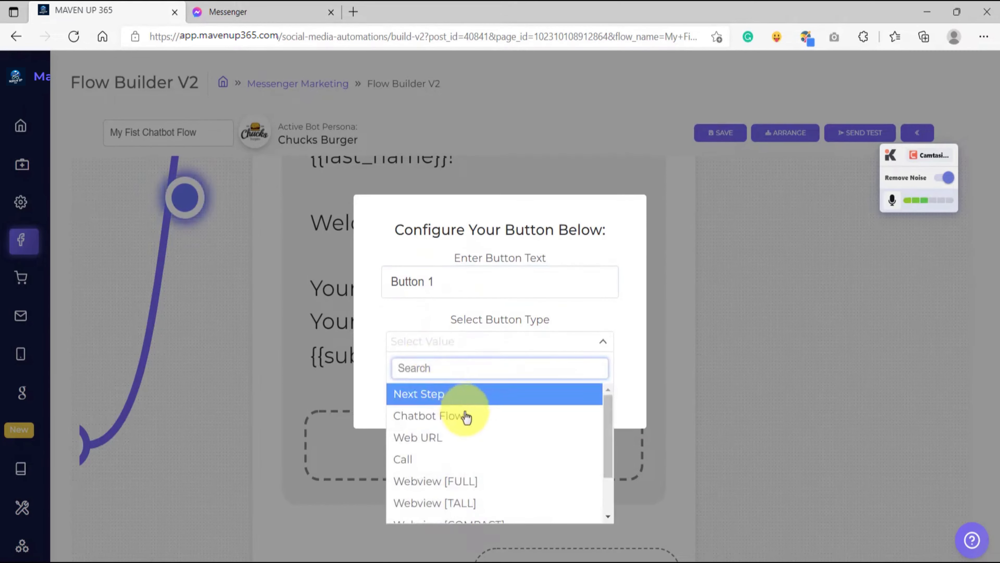
scroll(470, 433, down, 2)
scroll(474, 448, up, 2)
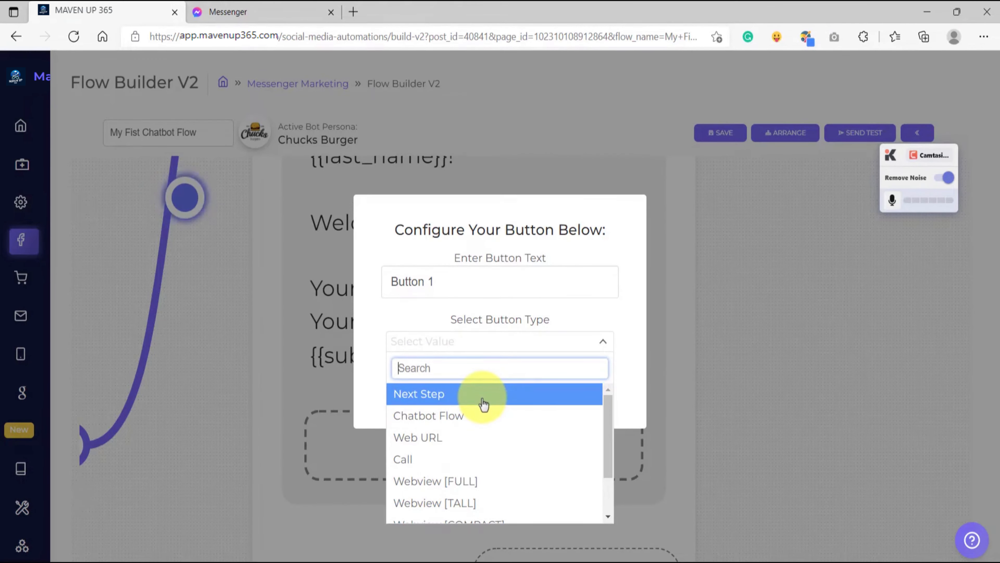
click(482, 402)
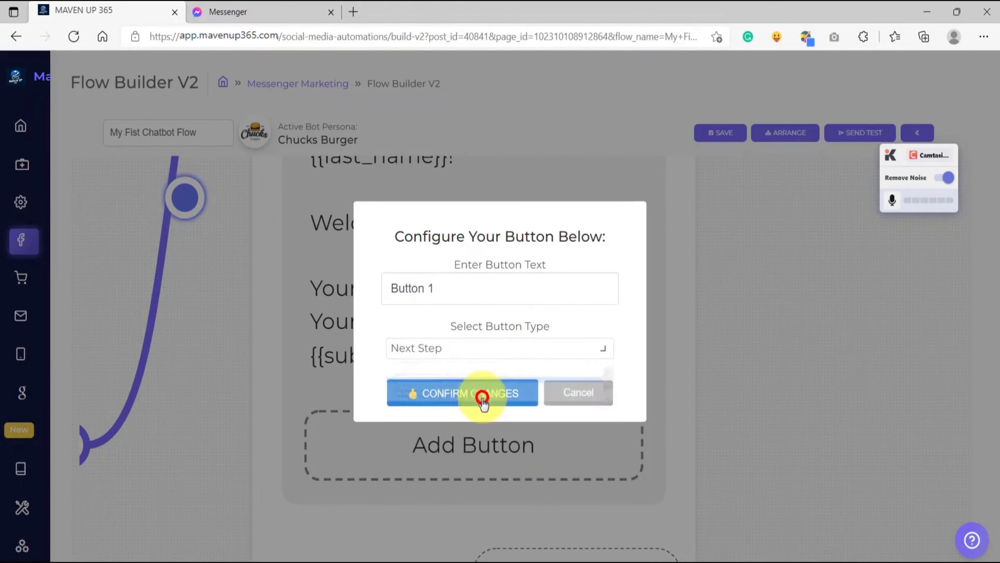
click(462, 395)
Add a second button to the message with the text "Button 2" and the type Web URL.
scroll(461, 394, down, 4)
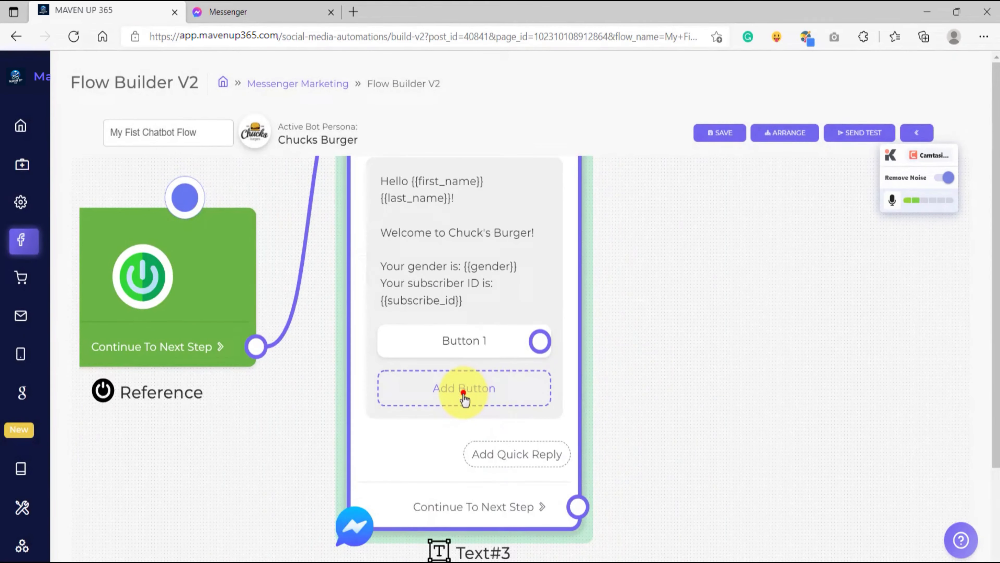
click(464, 394)
text(Button 2)
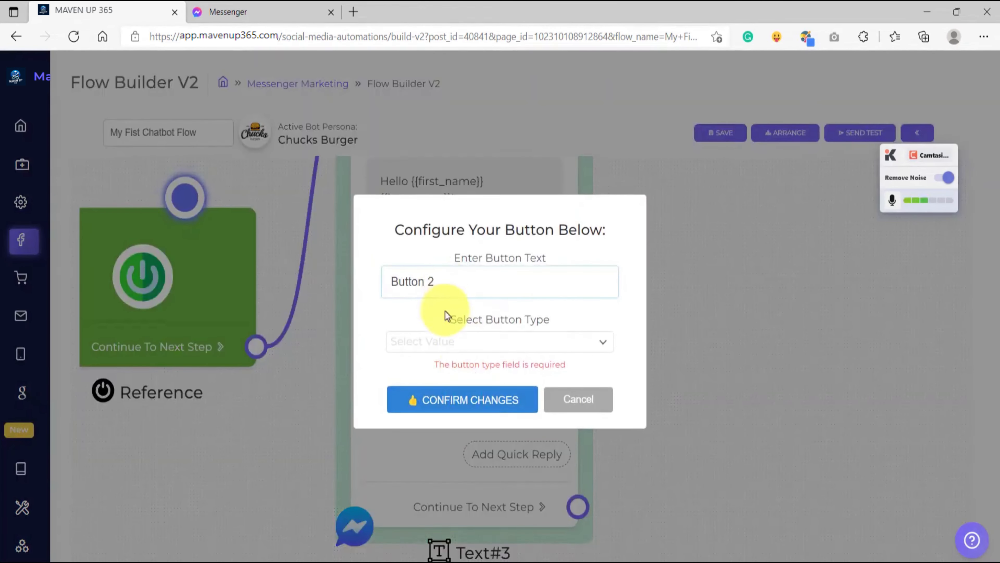
click(431, 343)
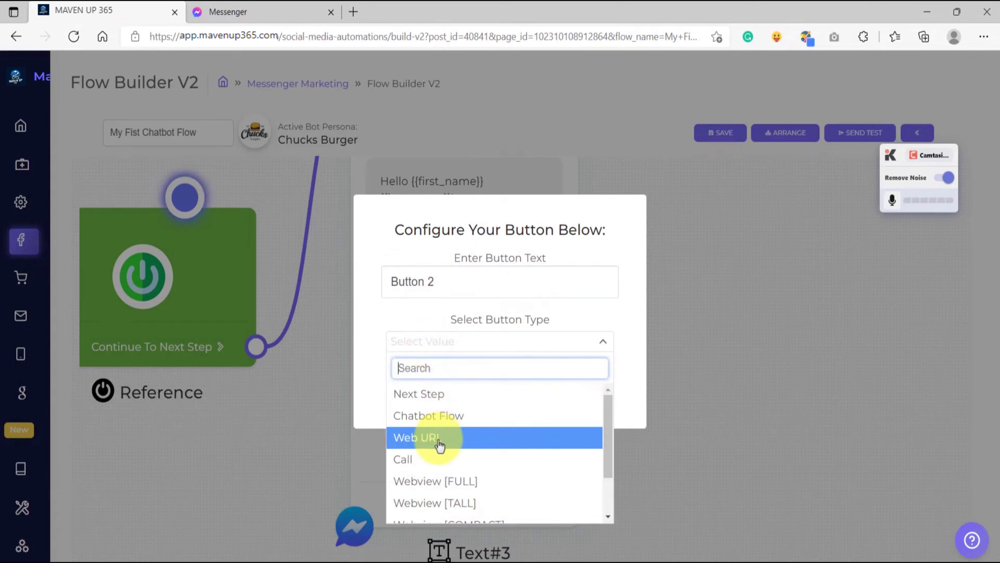
click(418, 437)
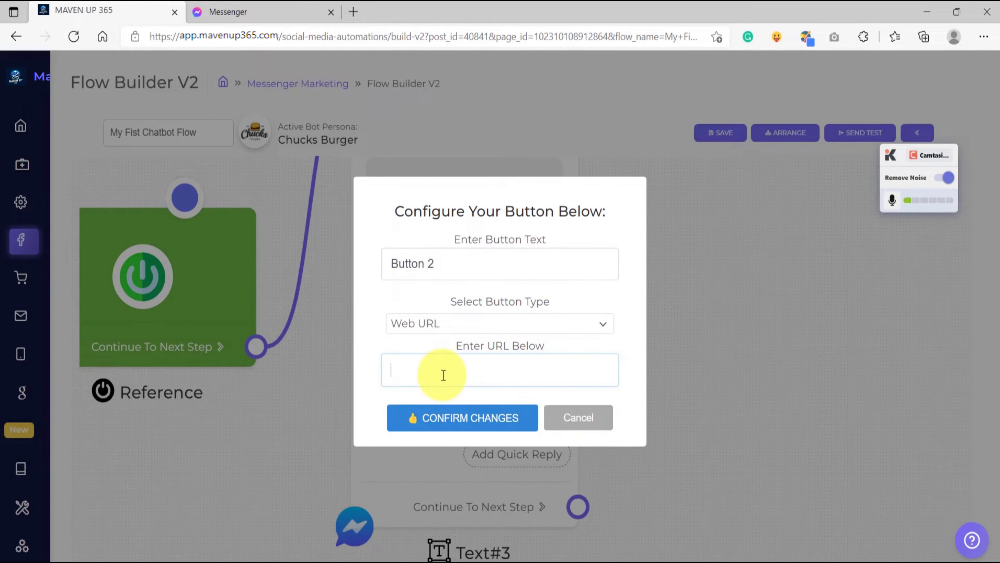
text(https)
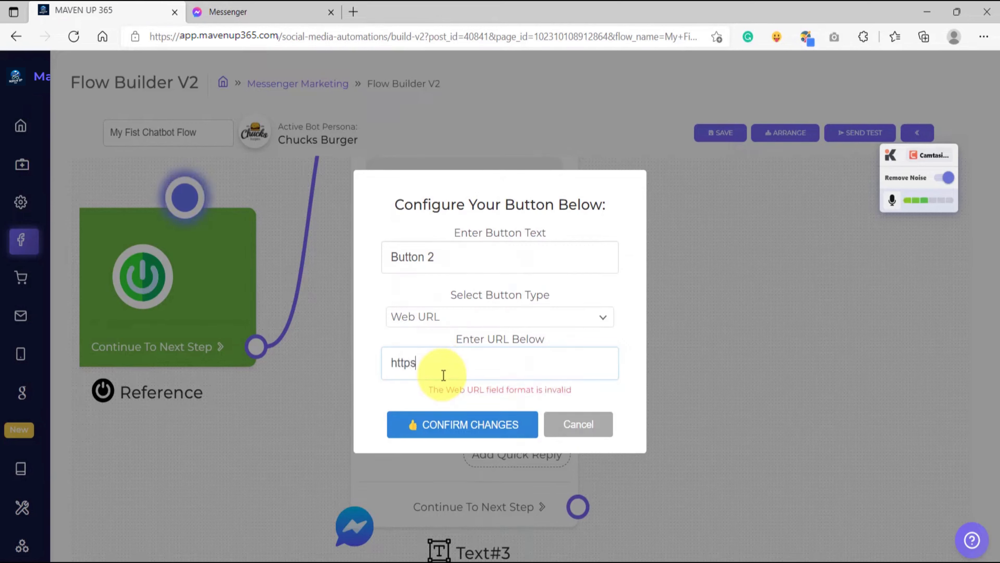
text(://google.com)
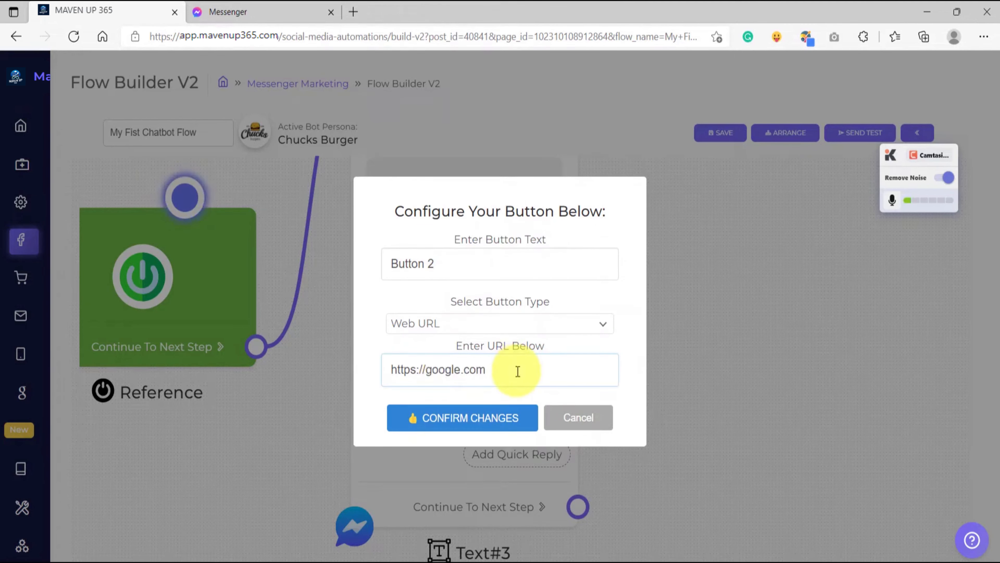
click(478, 416)
Add a third button to the message with the text "Button 3" and the type Call.
click(473, 420)
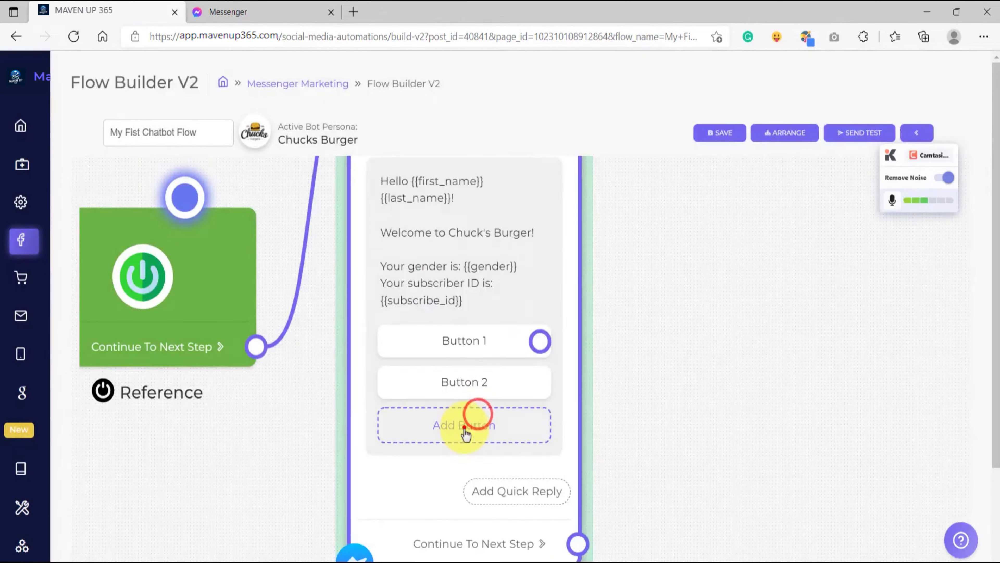
click(467, 280)
text(Bu)
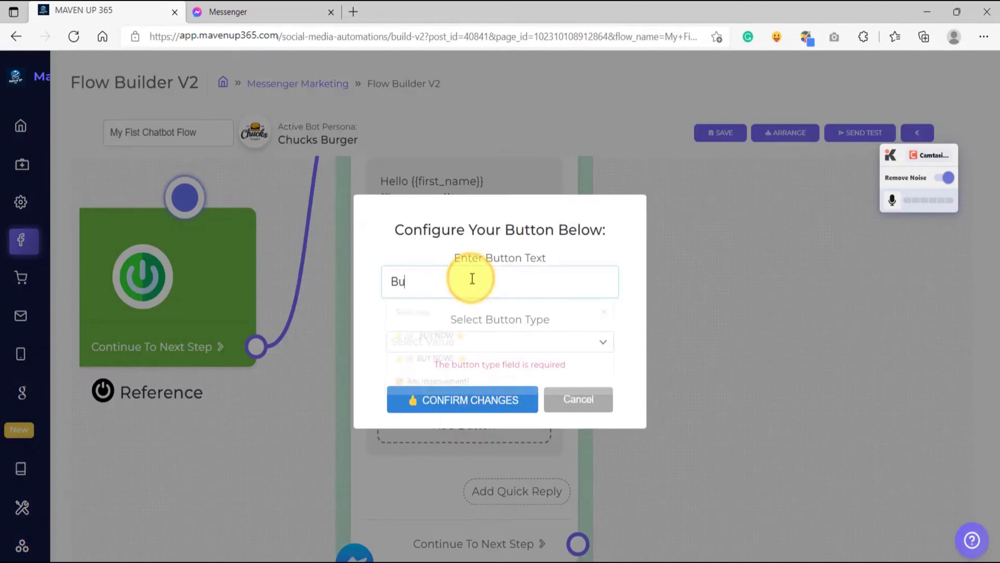
text(tton 3)
click(451, 343)
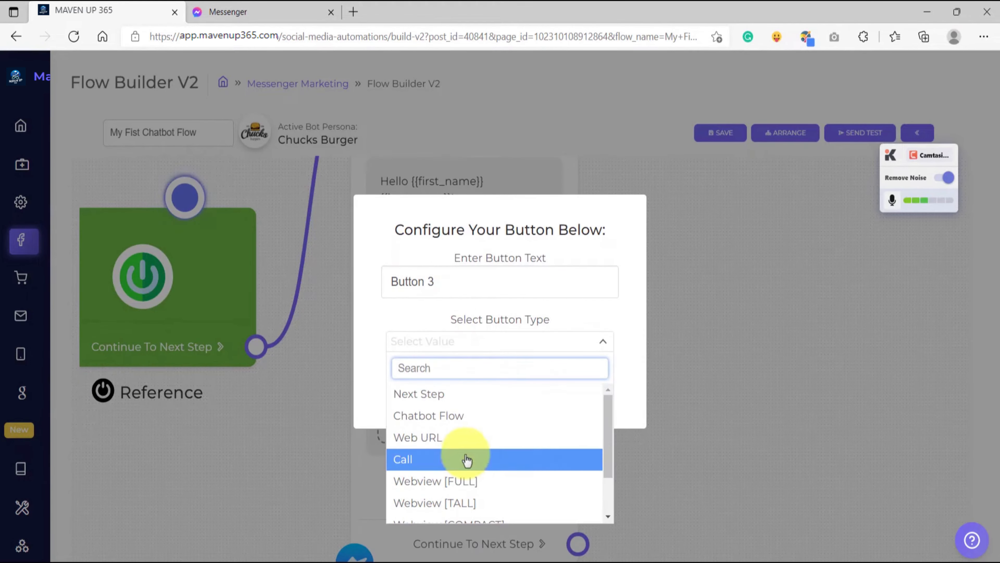
click(454, 459)
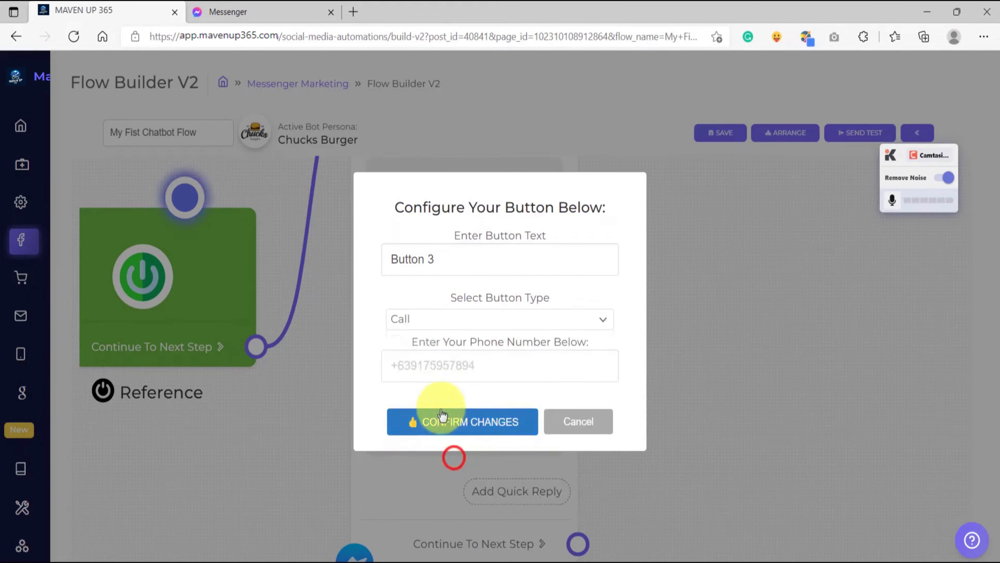
Enter the phone number with its country code for Button 3 and confirm the button.
click(418, 363)
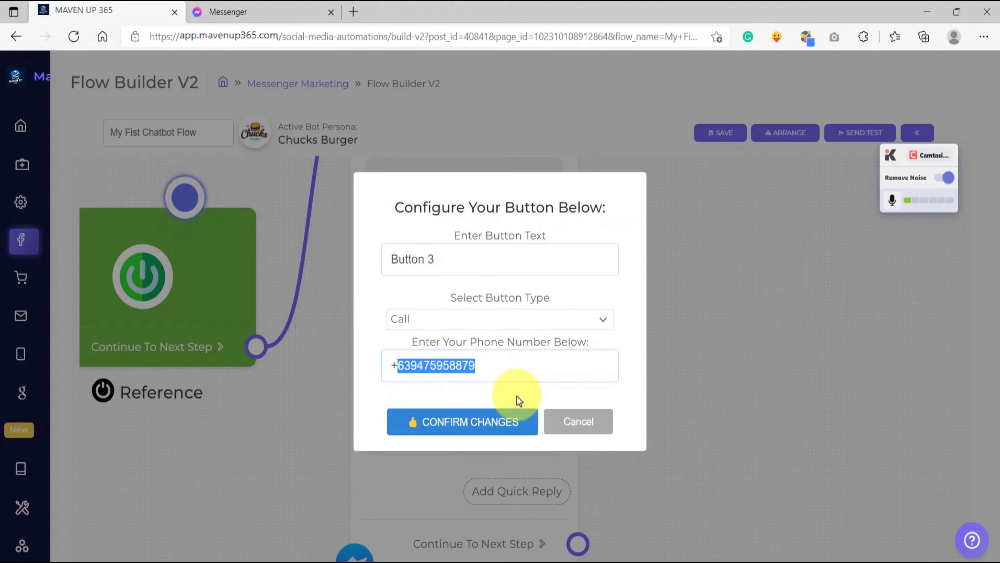
click(514, 395)
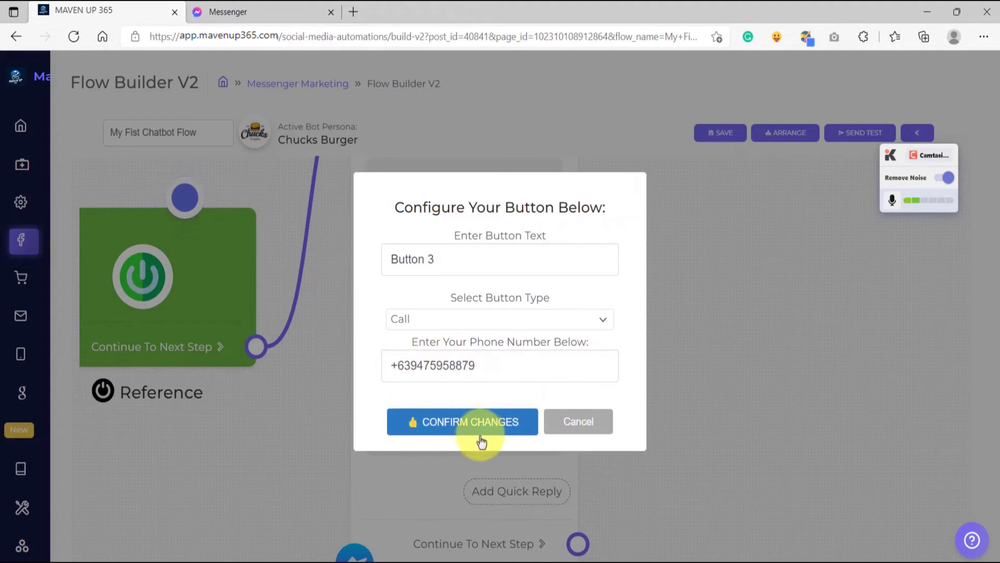
click(474, 430)
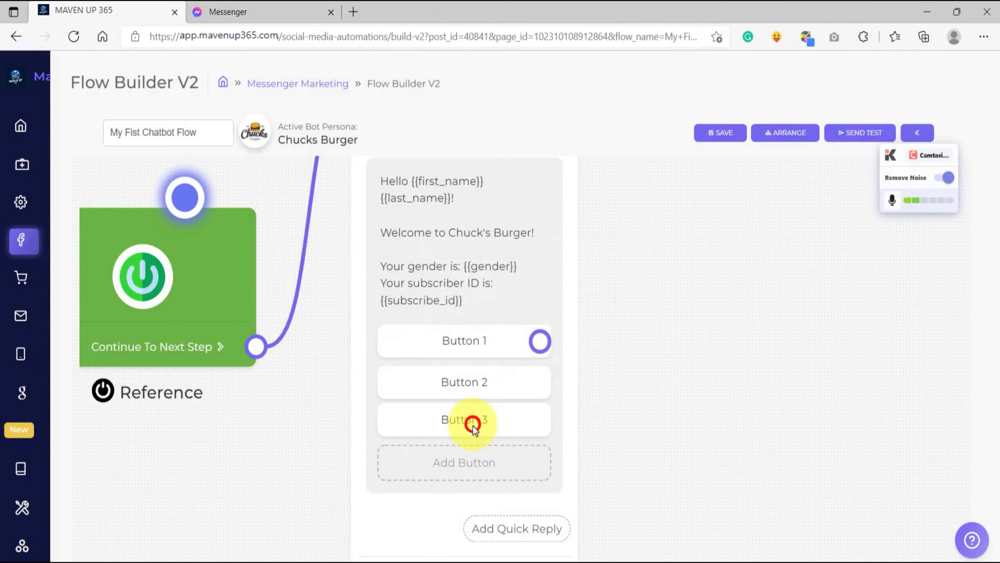
scroll(478, 419, up, 3)
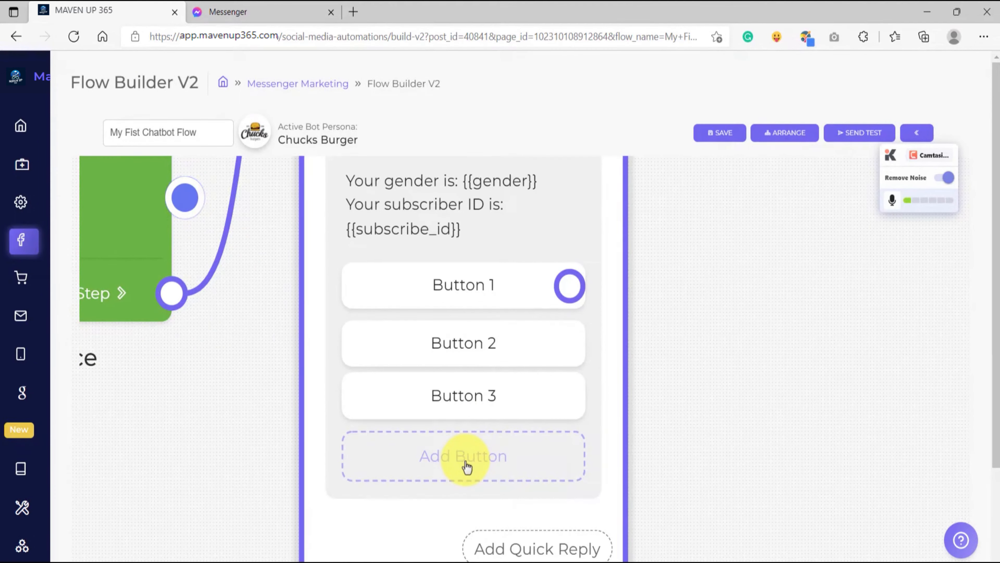
scroll(467, 467, down, 2)
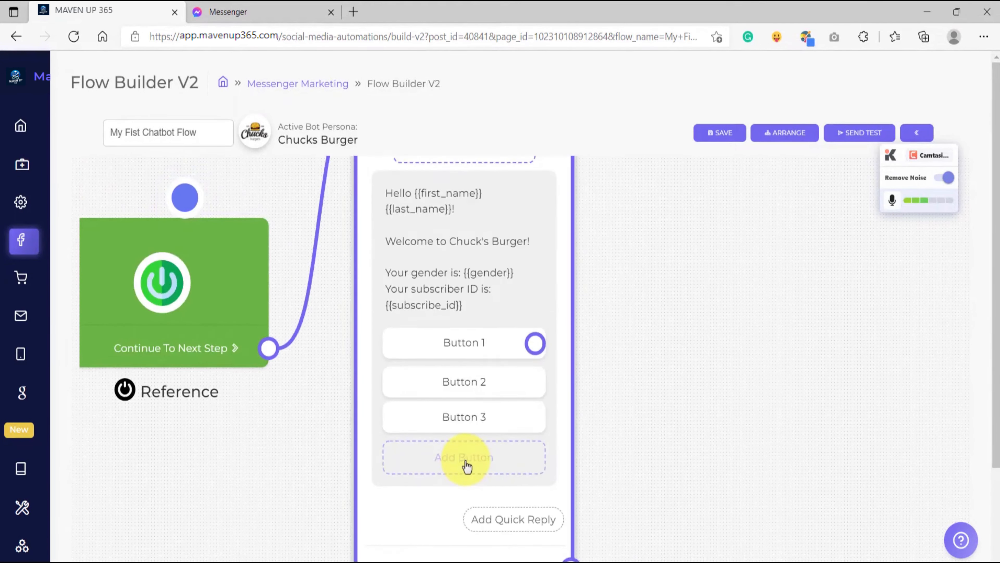
scroll(467, 467, up, 1)
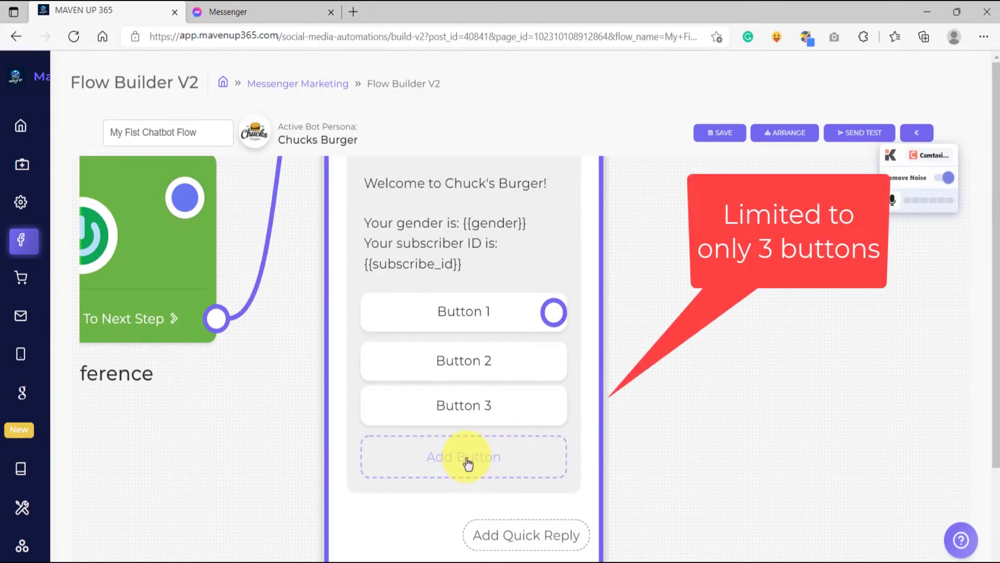
scroll(468, 464, down, 2)
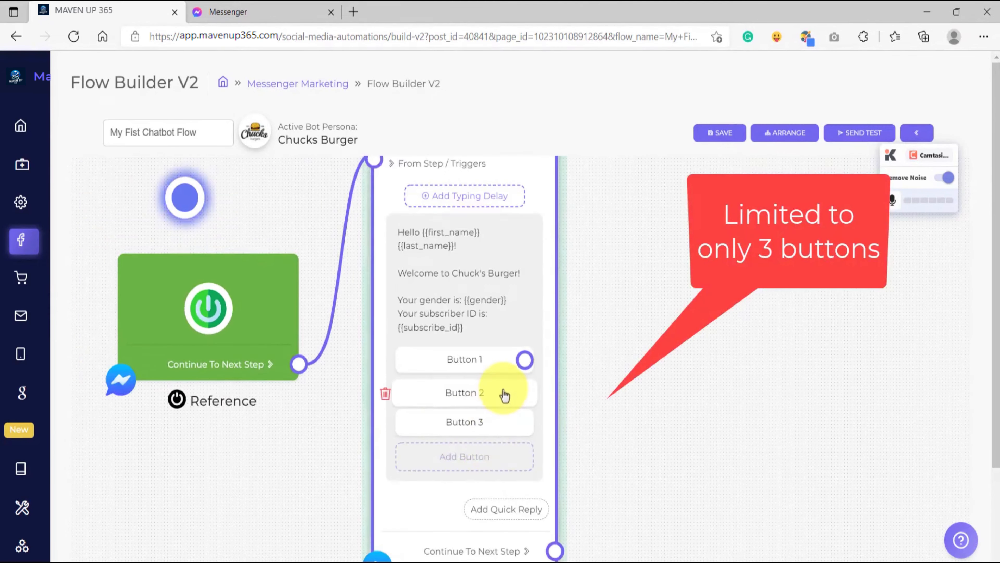
scroll(577, 408, down, 2)
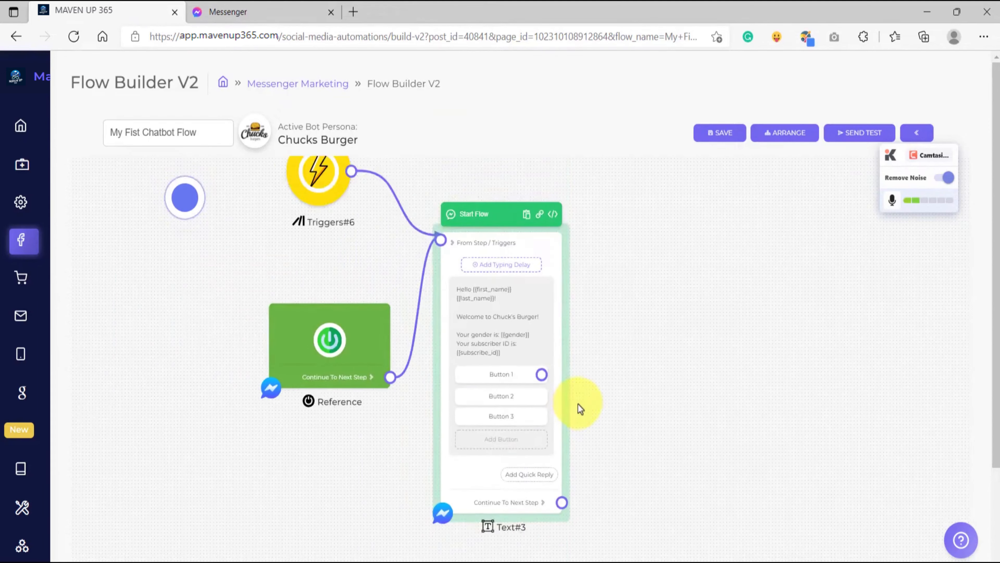
Try to save the flow with the three buttons on the start message.
drag(632, 400, 648, 396)
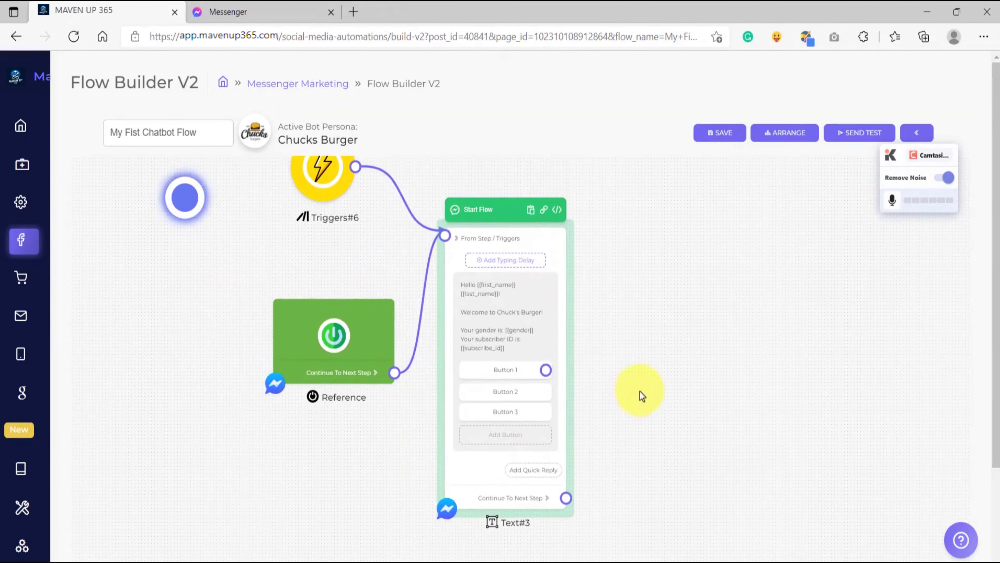
click(718, 136)
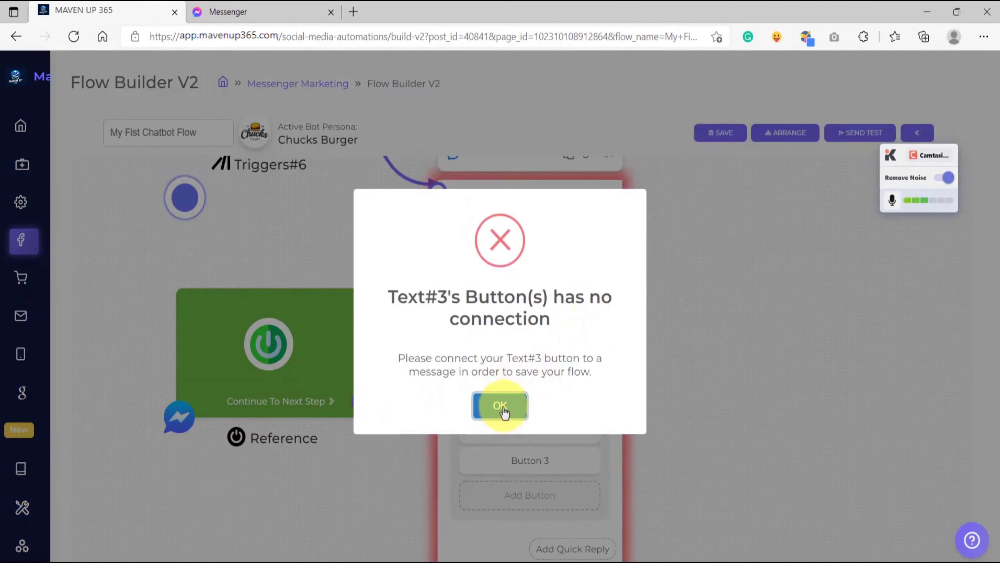
click(670, 452)
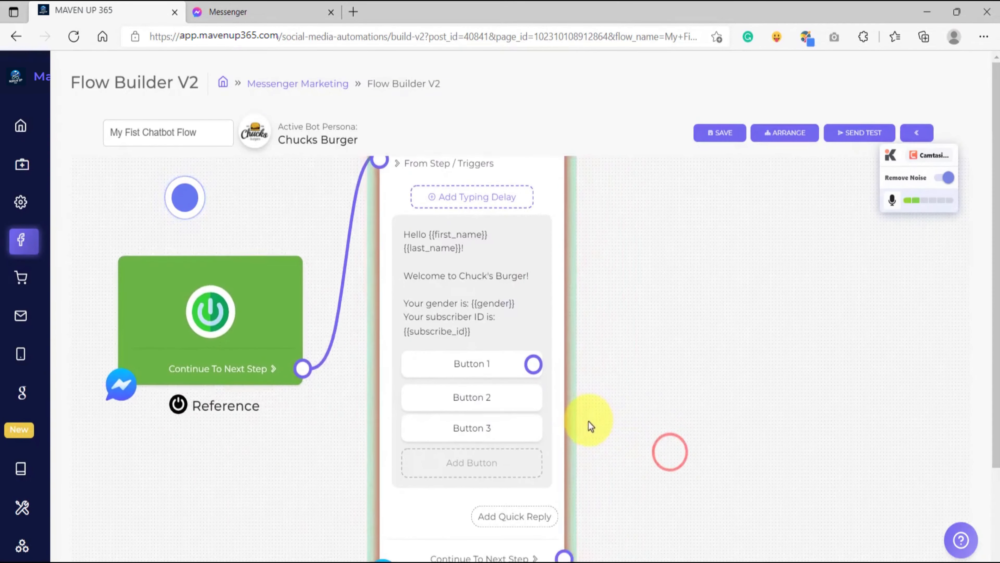
Review the button text and type configured for Button 1 and confirm its configuration.
scroll(589, 421, up, 3)
scroll(446, 335, up, 5)
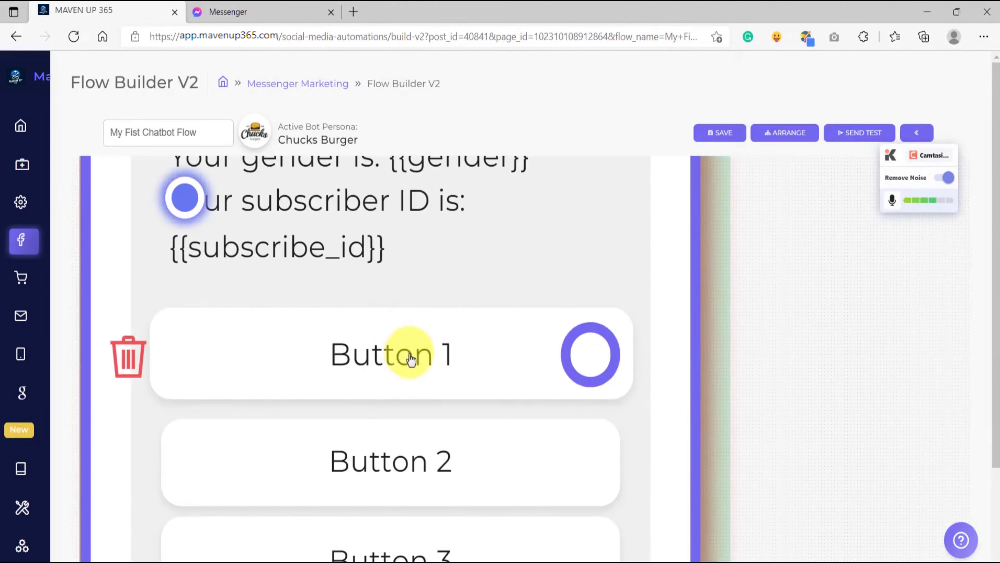
scroll(413, 358, down, 3)
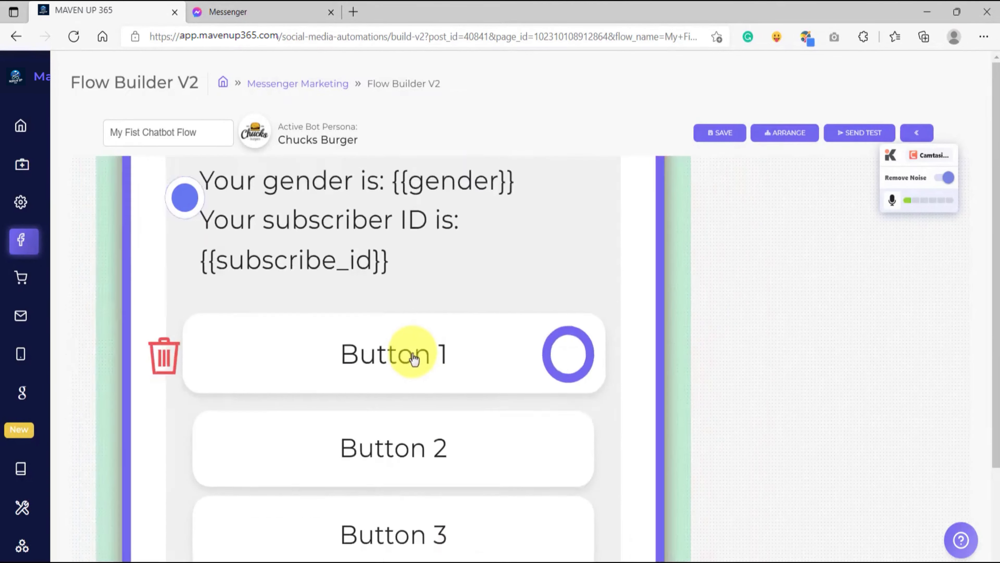
click(413, 357)
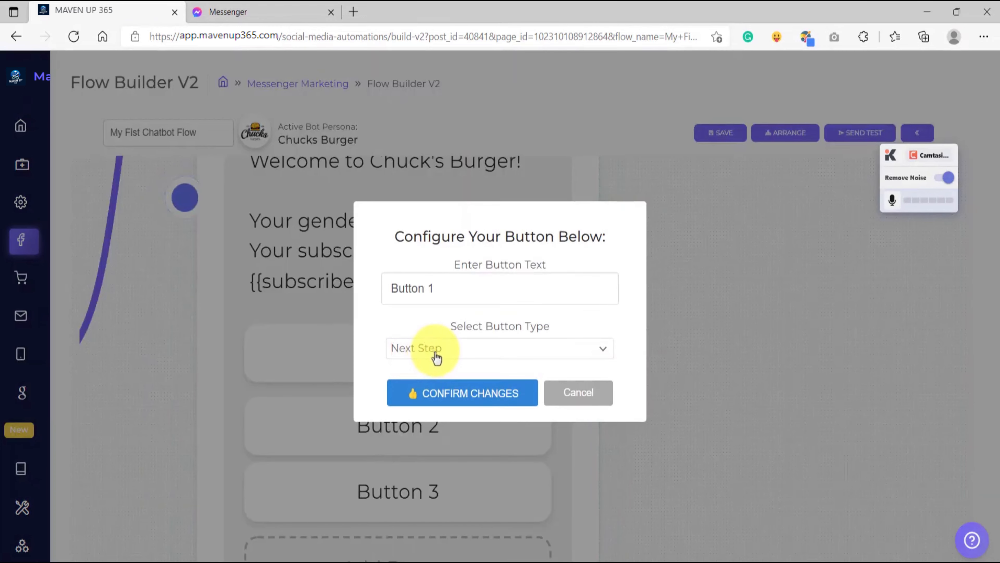
click(443, 394)
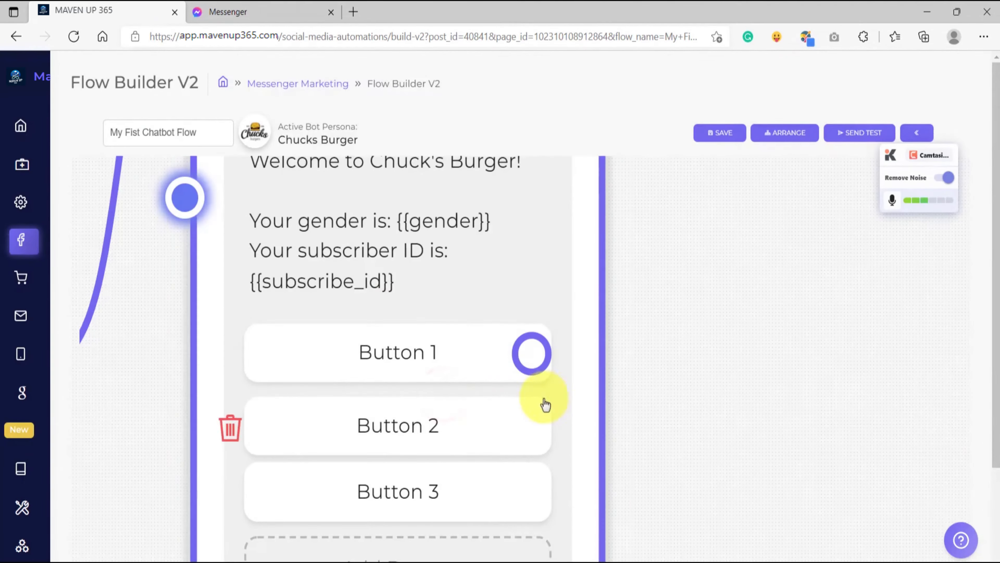
Connect Button 1's output to a new Text element placed beside the Start Flow message.
scroll(516, 380, down, 3)
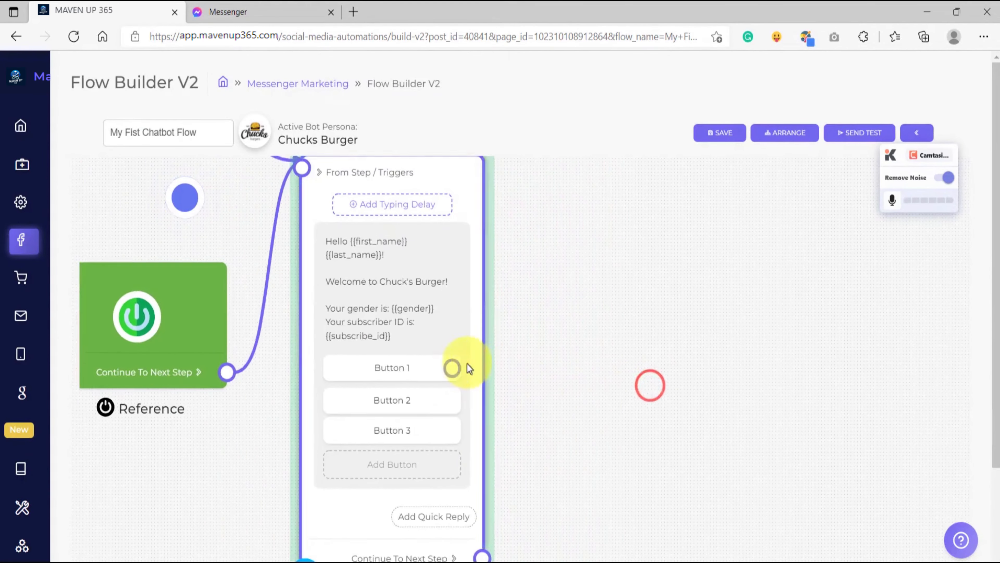
scroll(464, 370, up, 5)
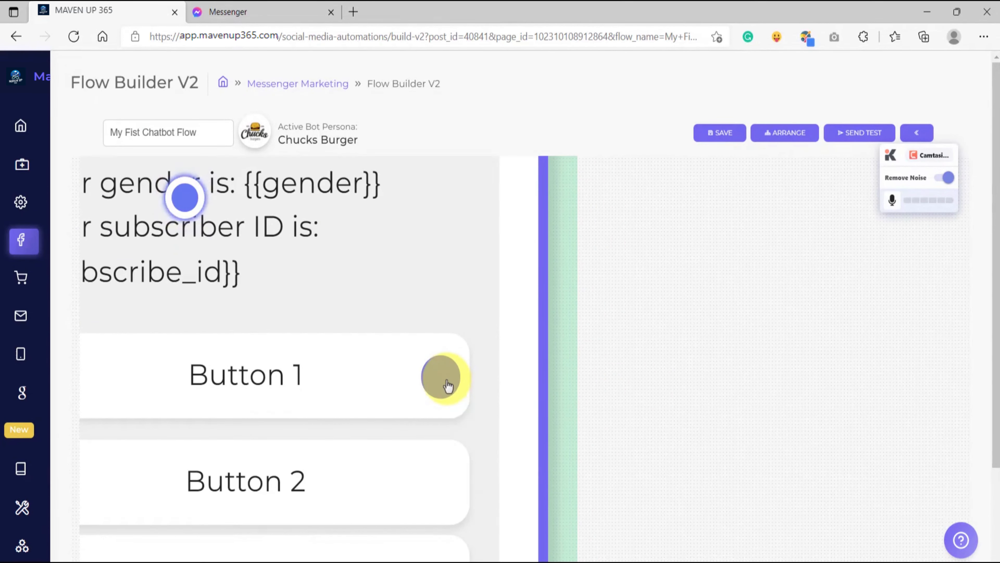
scroll(448, 385, down, 3)
scroll(448, 385, up, 3)
scroll(448, 386, down, 3)
drag(585, 375, 502, 397)
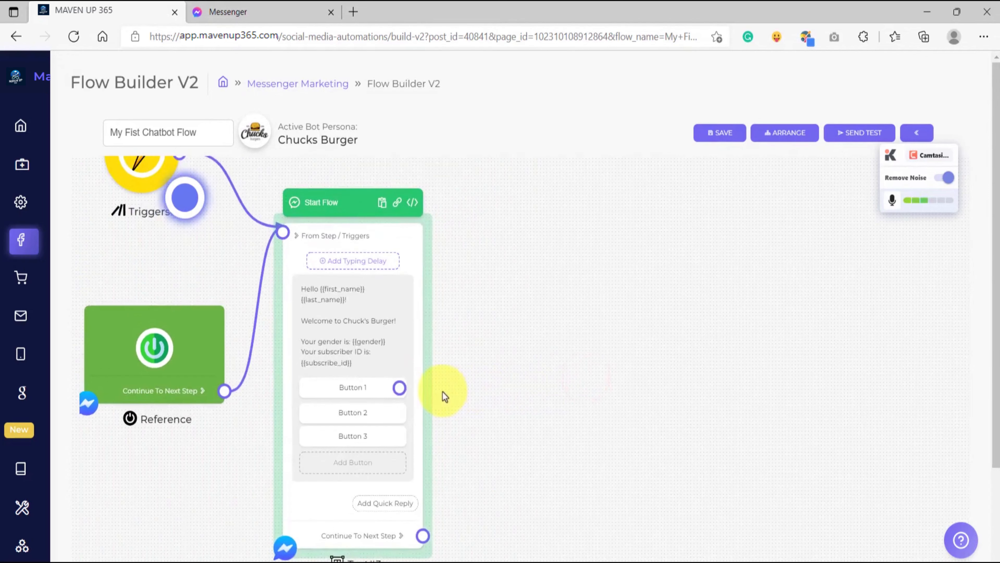
scroll(498, 390, up, 1)
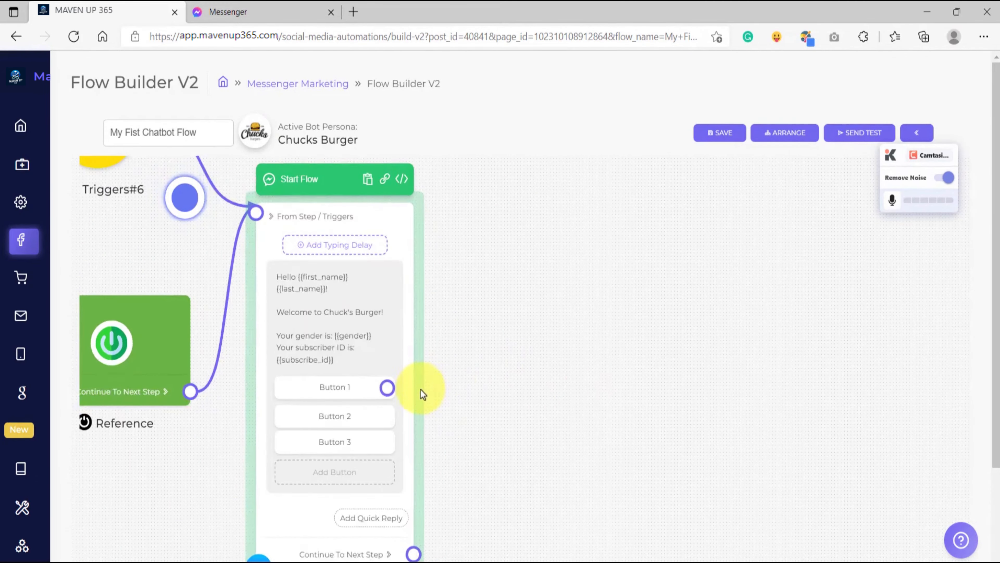
scroll(396, 388, up, 4)
drag(376, 394, 672, 259)
scroll(644, 315, down, 3)
scroll(644, 314, down, 2)
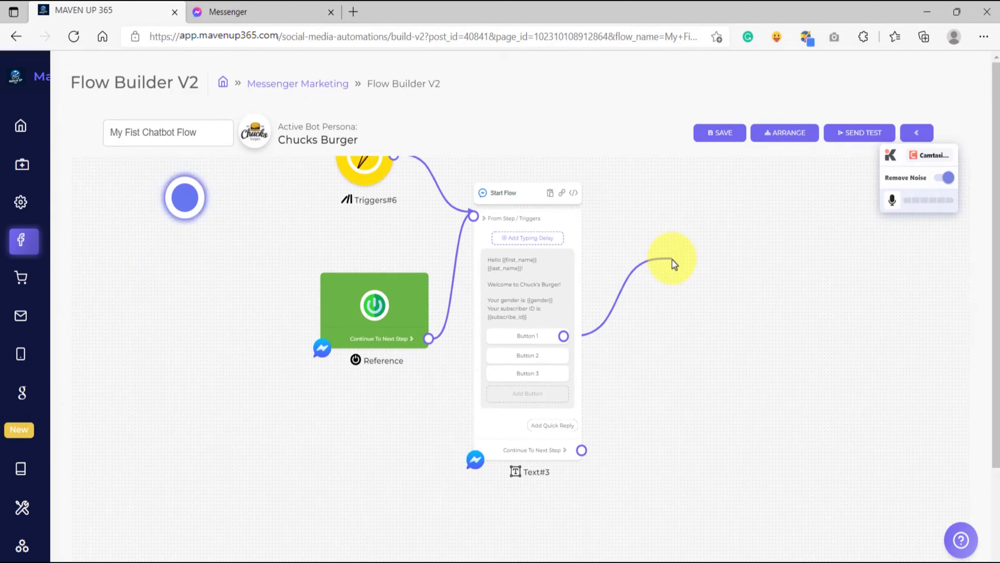
drag(672, 259, 675, 253)
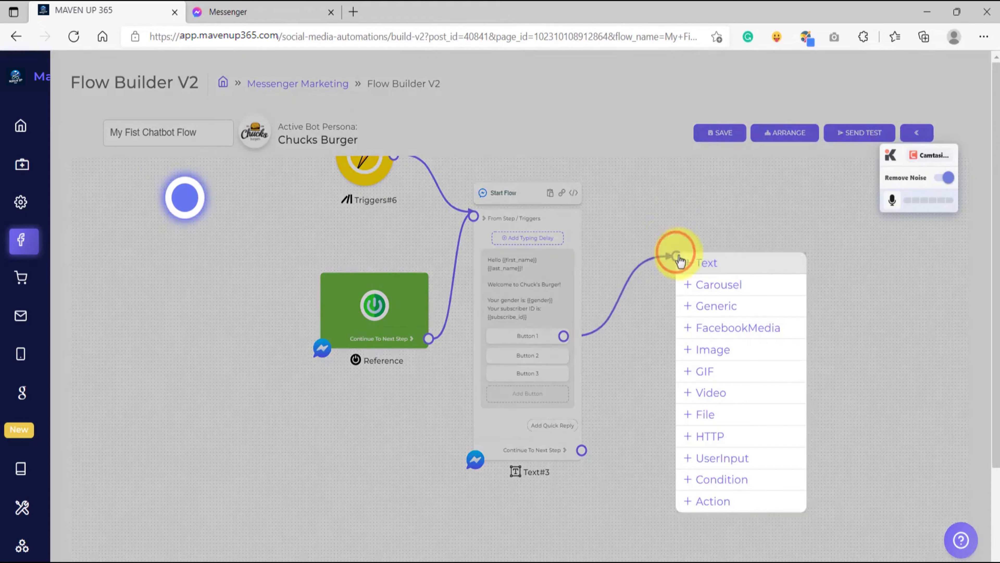
click(703, 272)
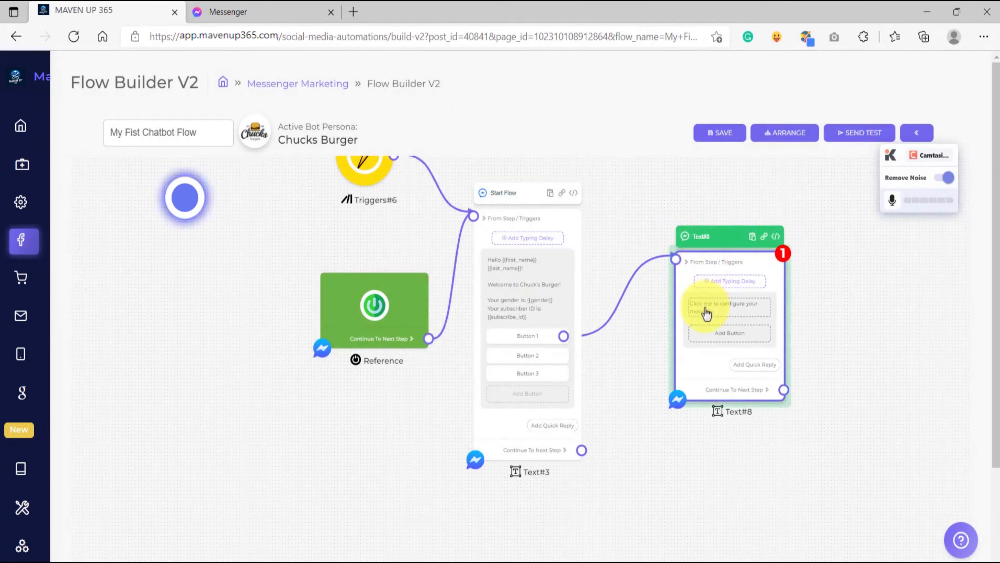
Set the new Text element's message to "This is the next message!" and confirm the changes.
scroll(706, 313, down, 1)
scroll(706, 314, up, 5)
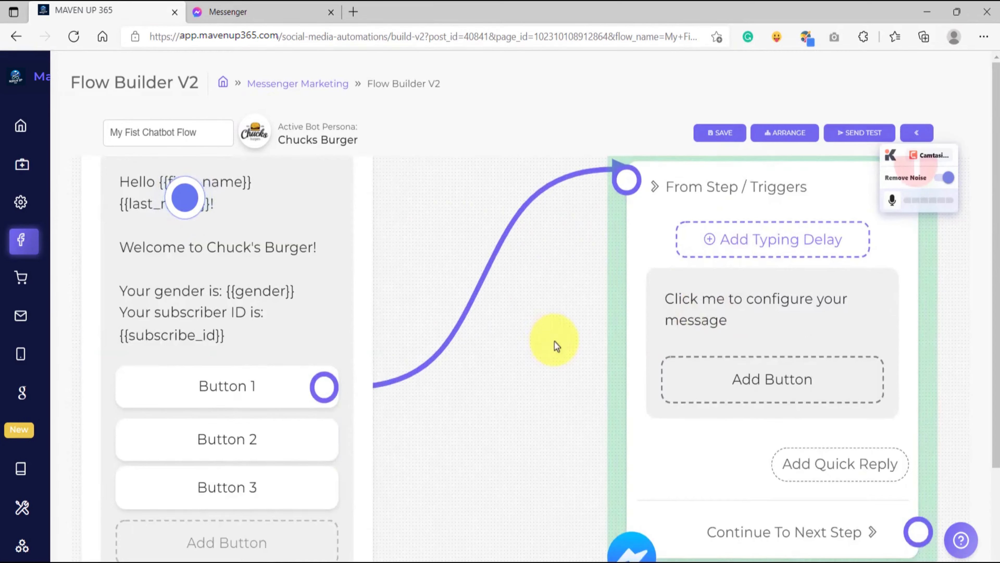
scroll(554, 342, down, 4)
scroll(663, 292, up, 5)
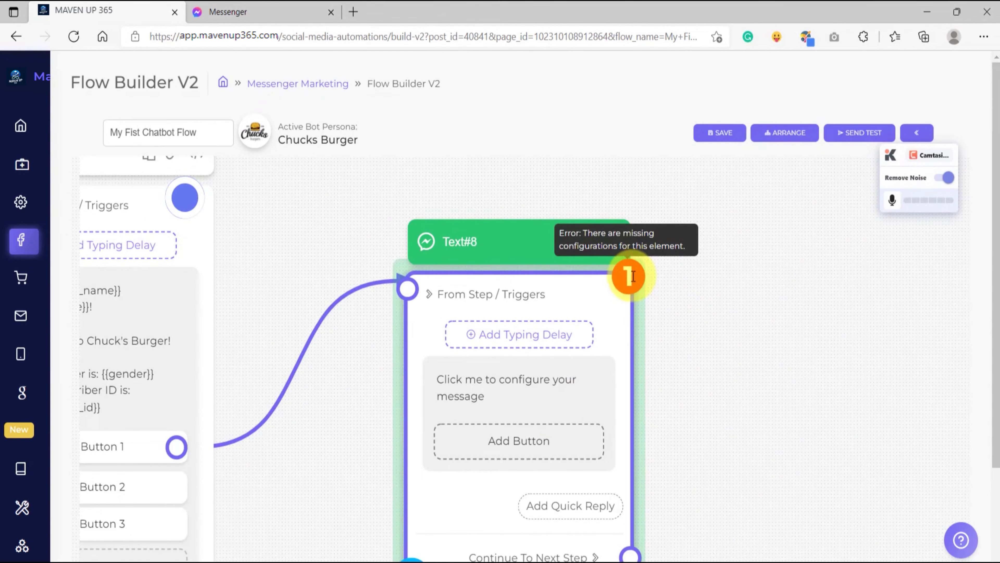
click(494, 394)
click(444, 293)
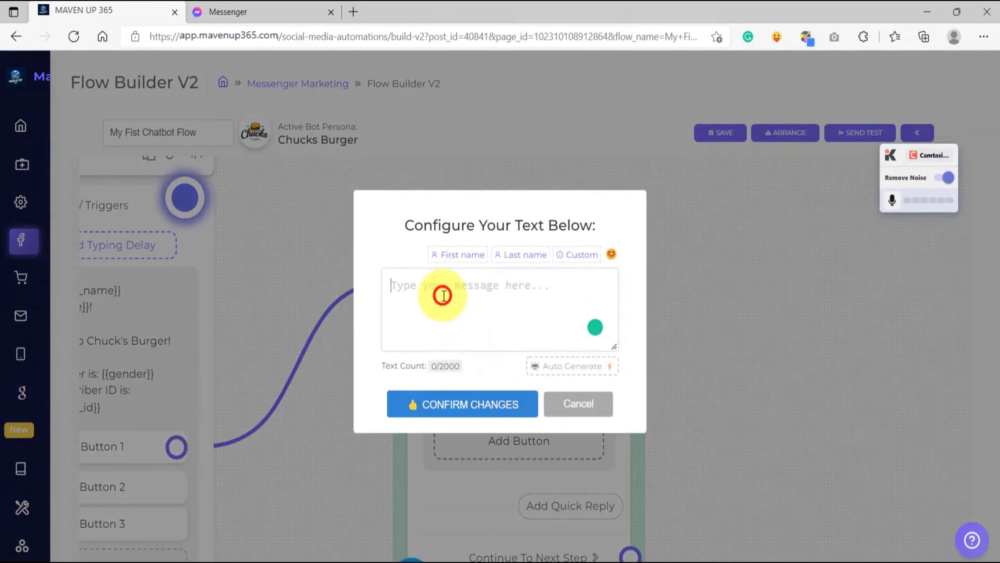
text(This is the next message!)
click(421, 406)
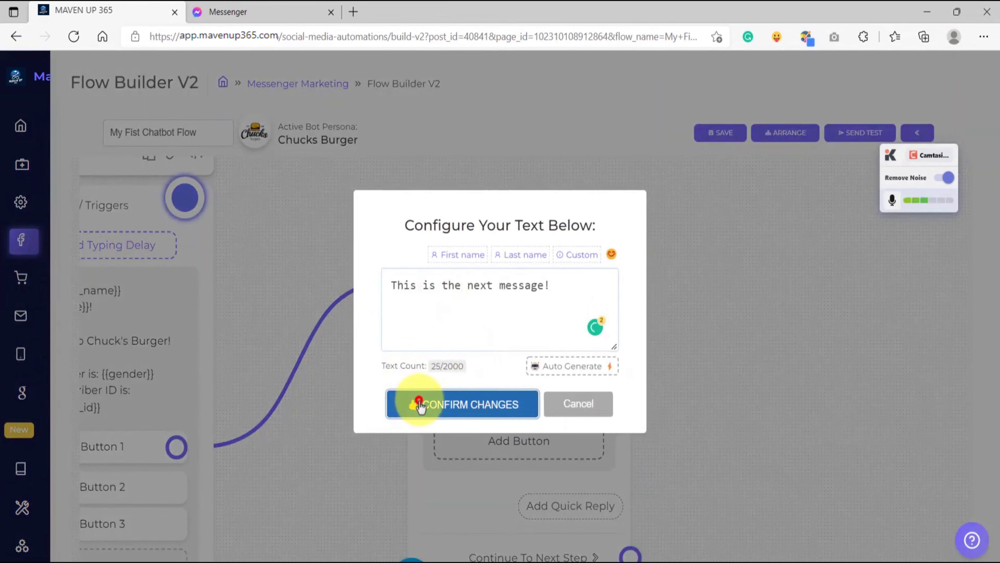
Rename the new Text element as "Next Message".
scroll(478, 236, up, 5)
click(451, 253)
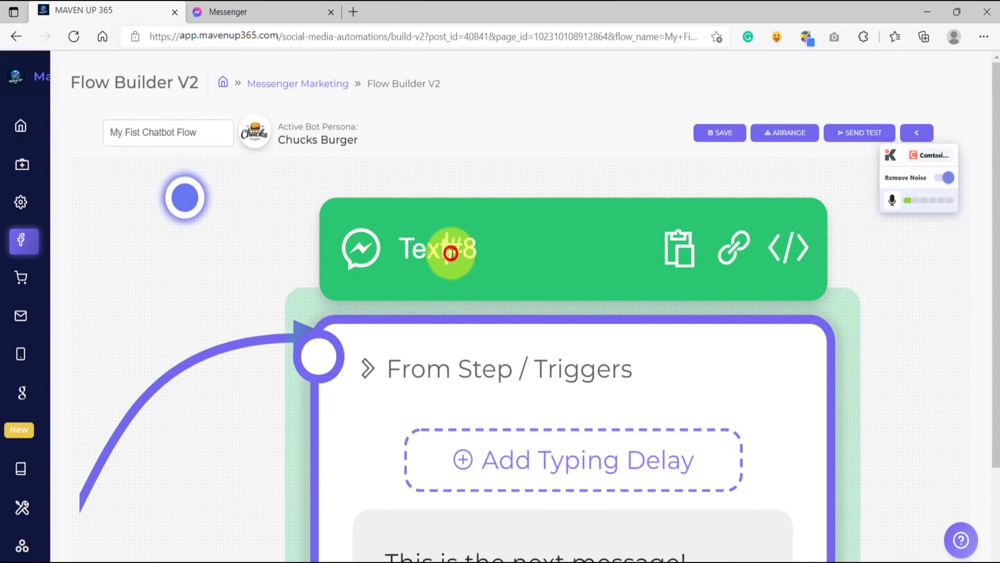
click(481, 248)
key(BackSpace)
key(BackSpace)
key(BackSpace)
key(BackSpace)
key(BackSpace)
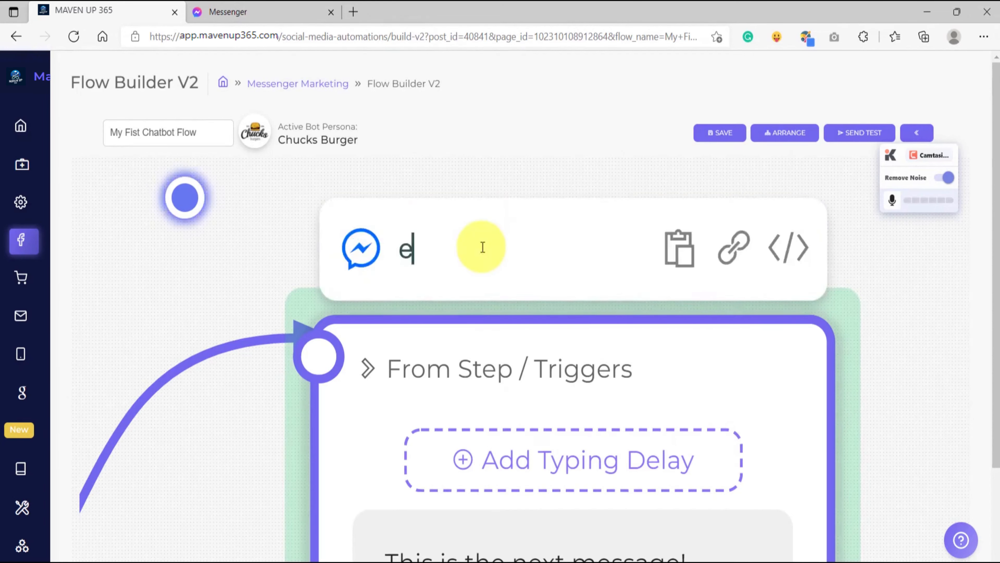
key(BackSpace)
text(Next Message)
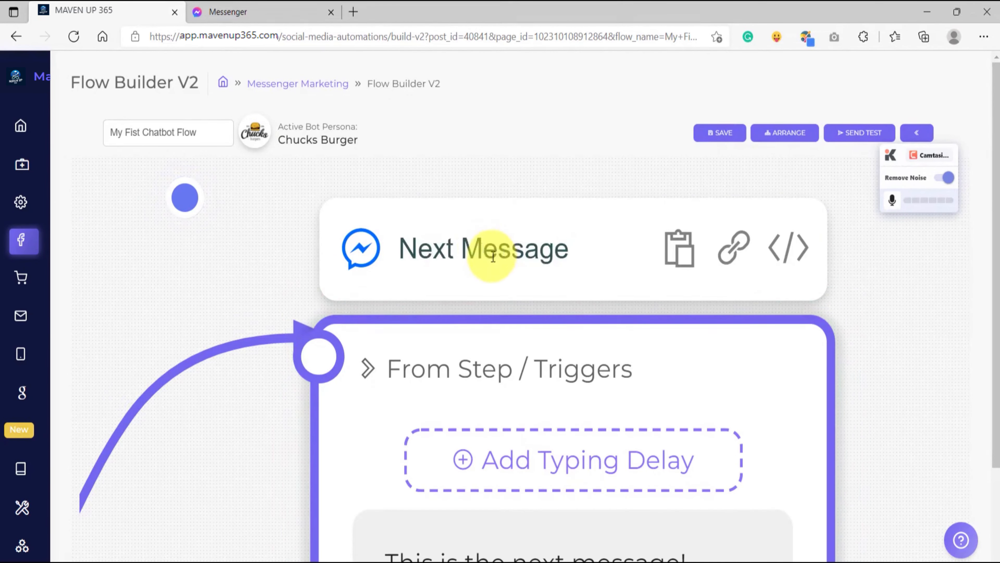
scroll(491, 258, down, 4)
click(391, 253)
Save the flow with the connected Next Message element and dismiss the save notice.
scroll(358, 259, down, 1)
drag(356, 258, 530, 259)
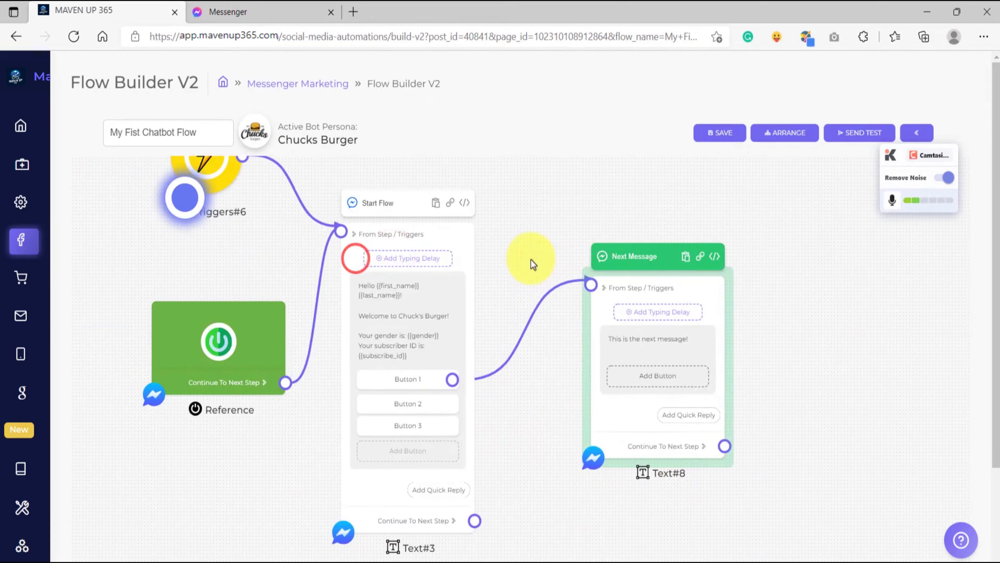
scroll(514, 417, down, 3)
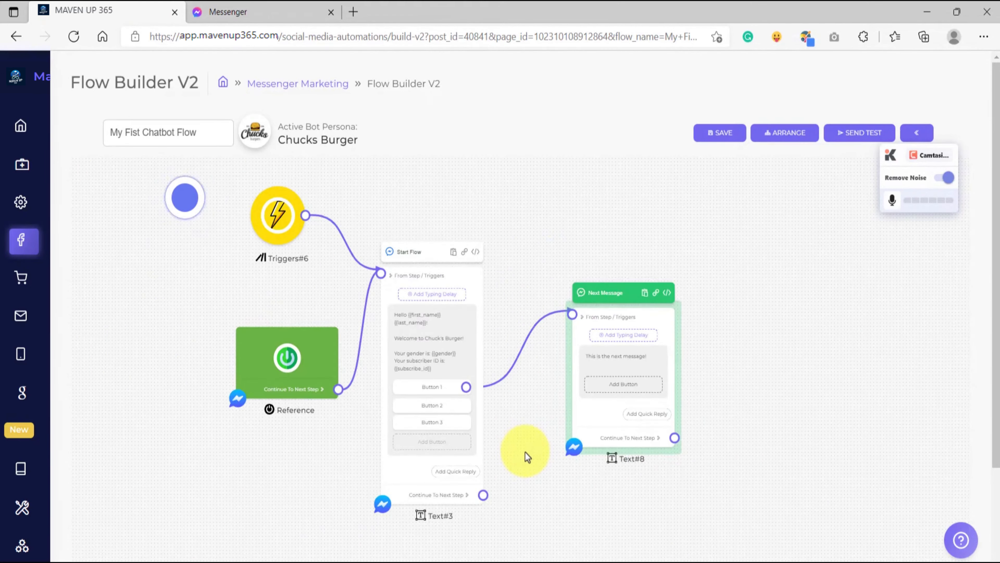
drag(526, 453, 522, 441)
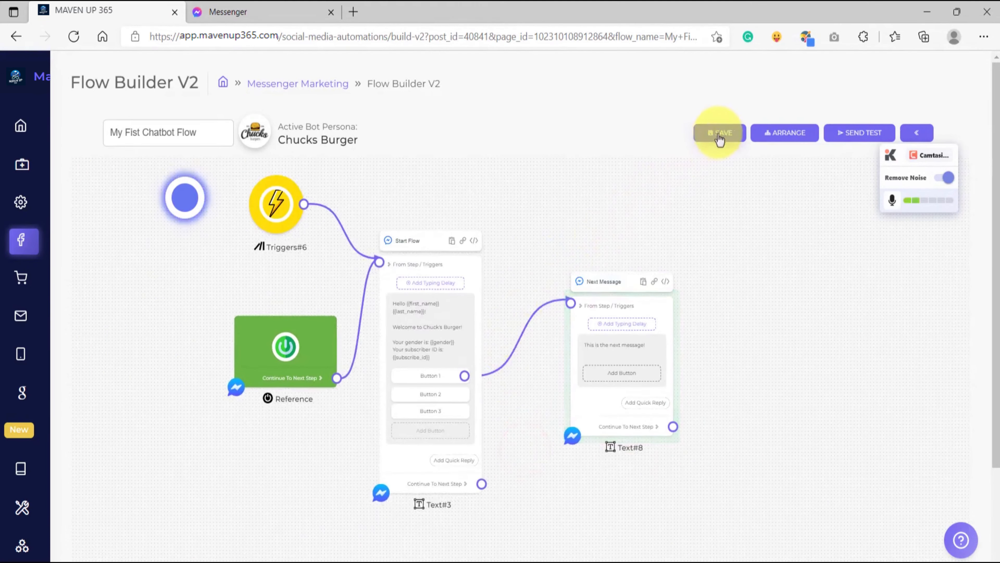
click(718, 136)
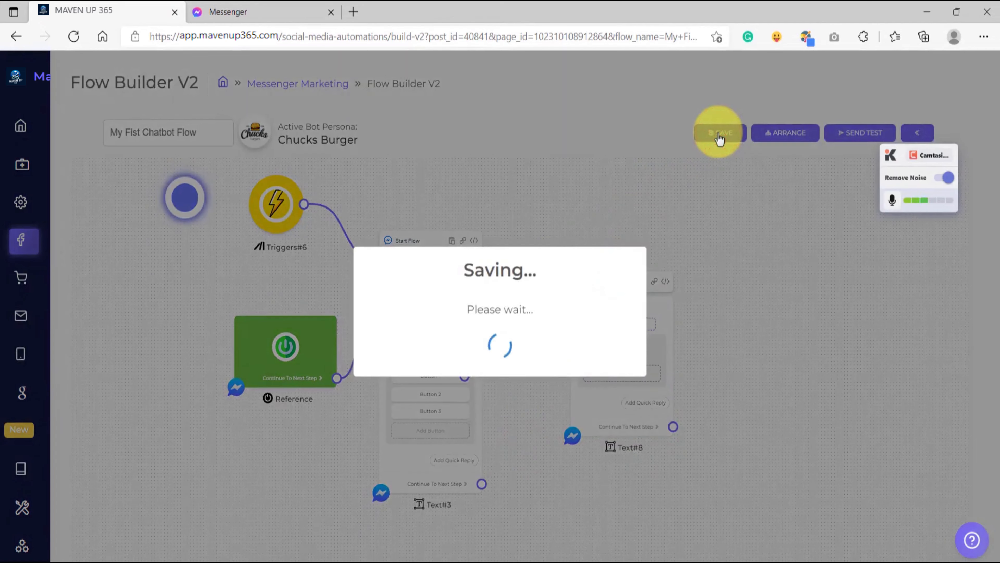
click(498, 384)
Send a test of the flow to Messenger and review the received start message and its three buttons.
click(833, 143)
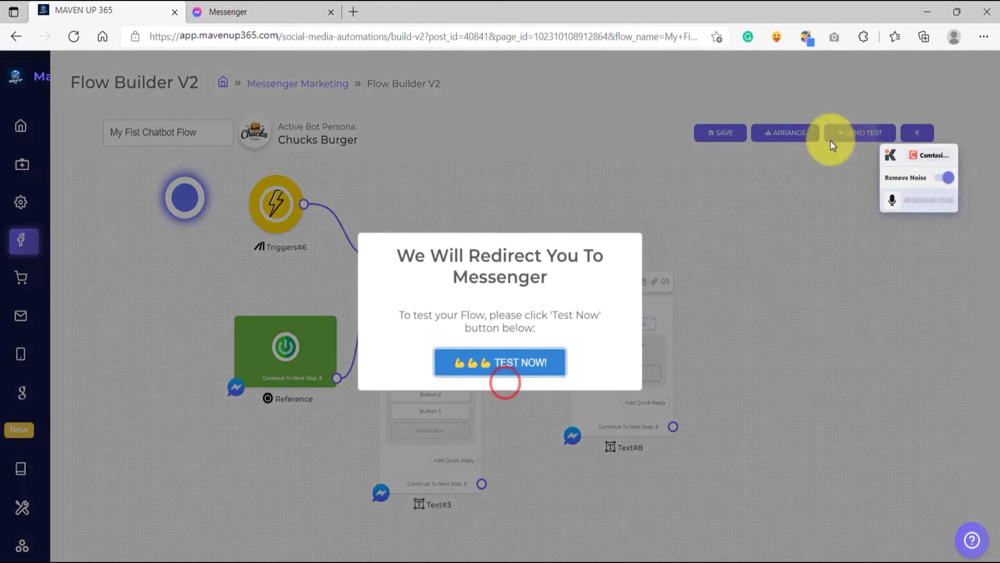
click(508, 368)
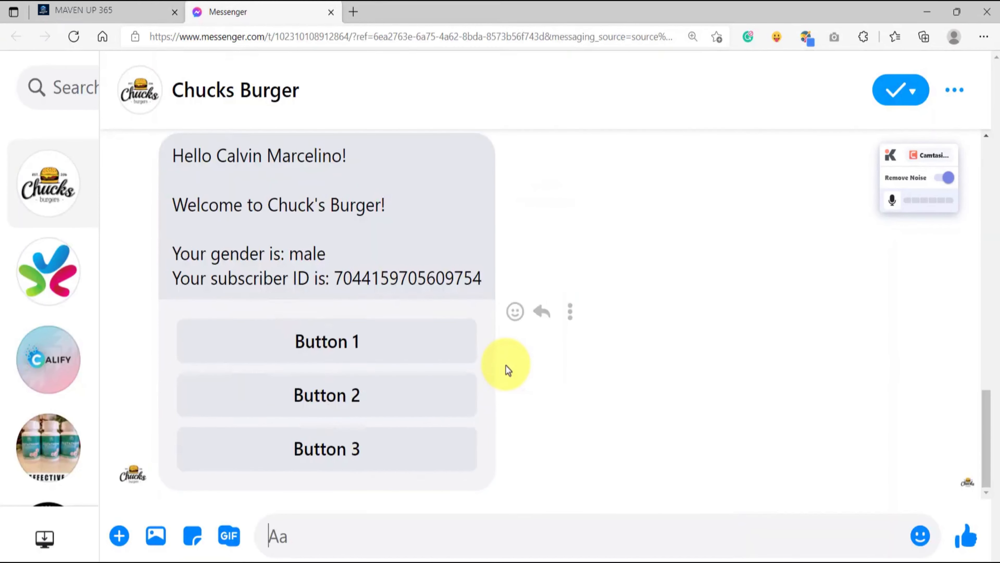
scroll(504, 370, up, 2)
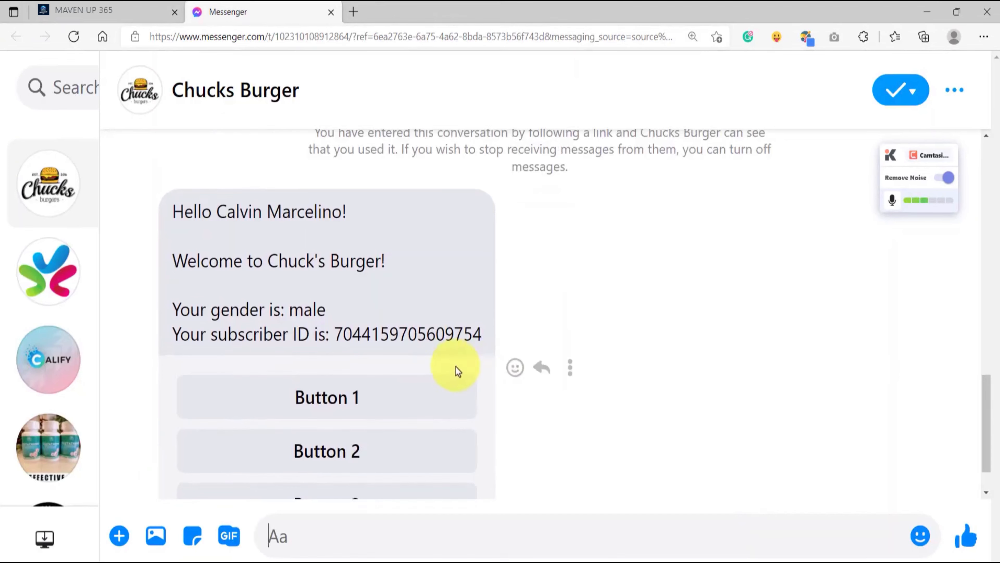
scroll(427, 333, down, 2)
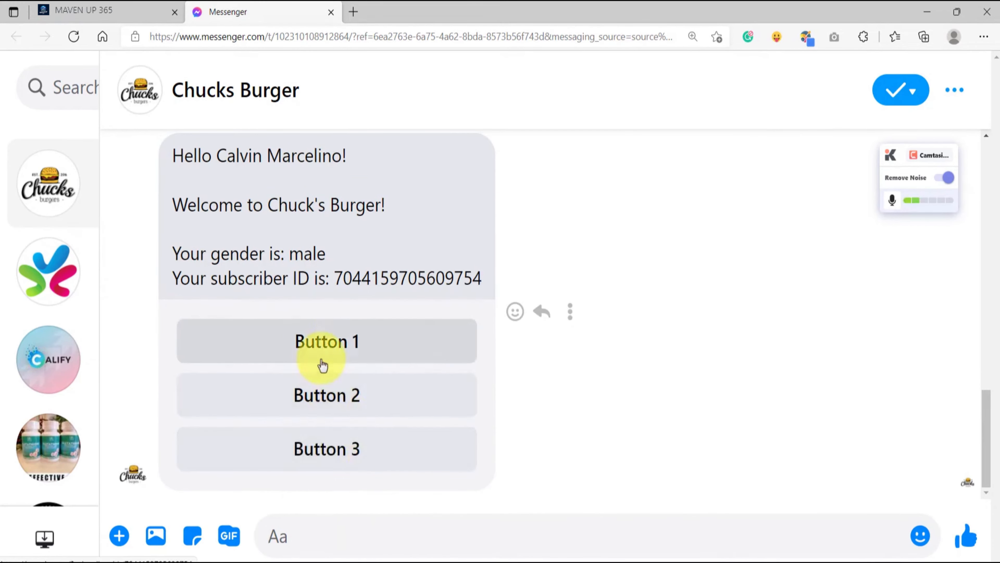
Return to the flow builder and review the configurations of Button 1, Button 2 and Button 3 without changing them.
click(124, 8)
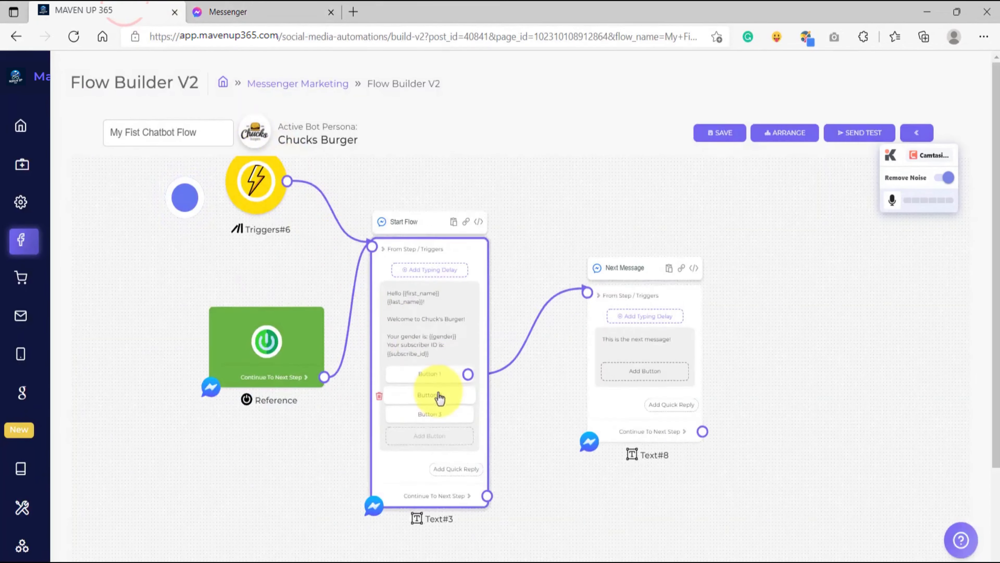
scroll(437, 378, up, 5)
click(434, 355)
click(440, 346)
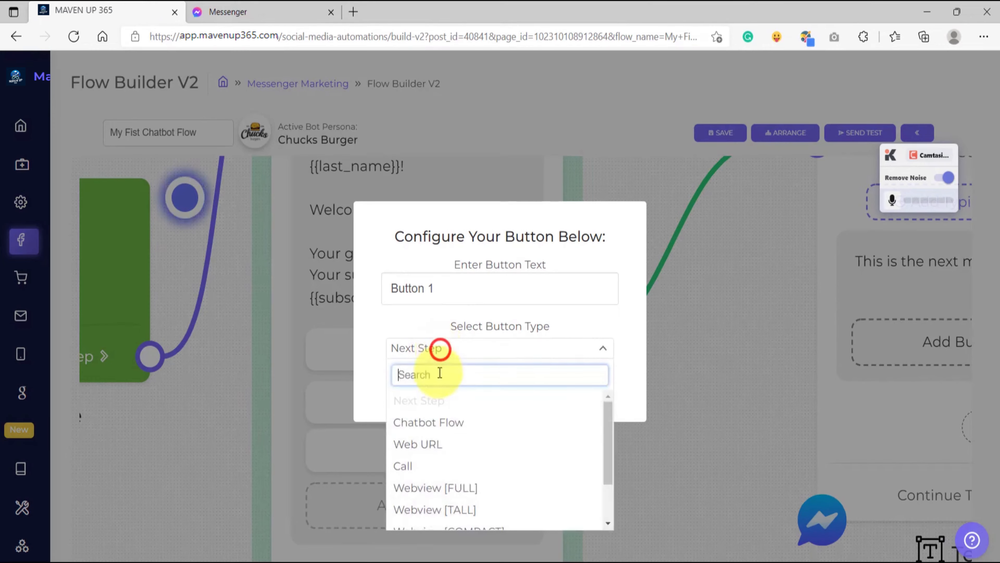
click(440, 311)
click(447, 406)
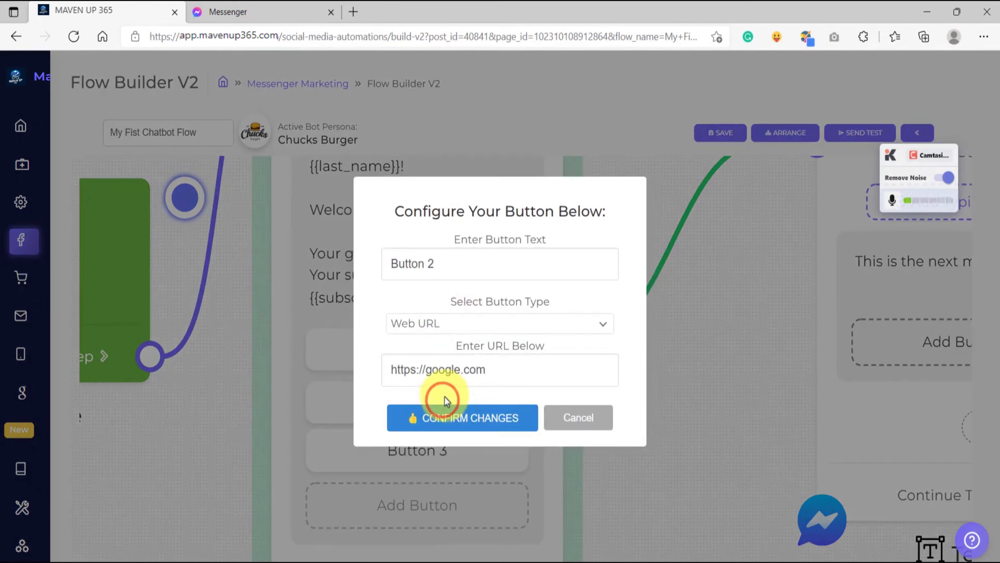
click(577, 418)
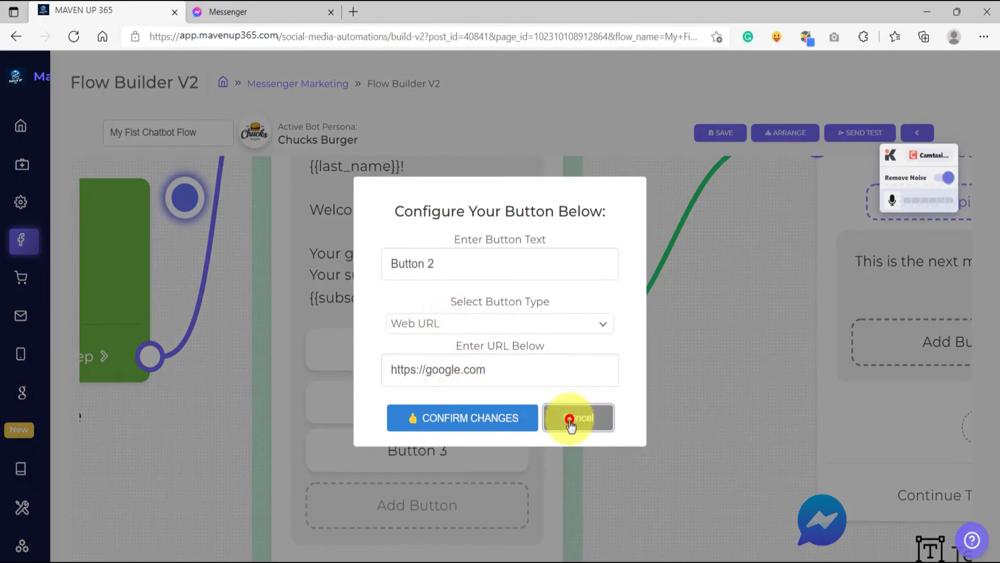
click(433, 451)
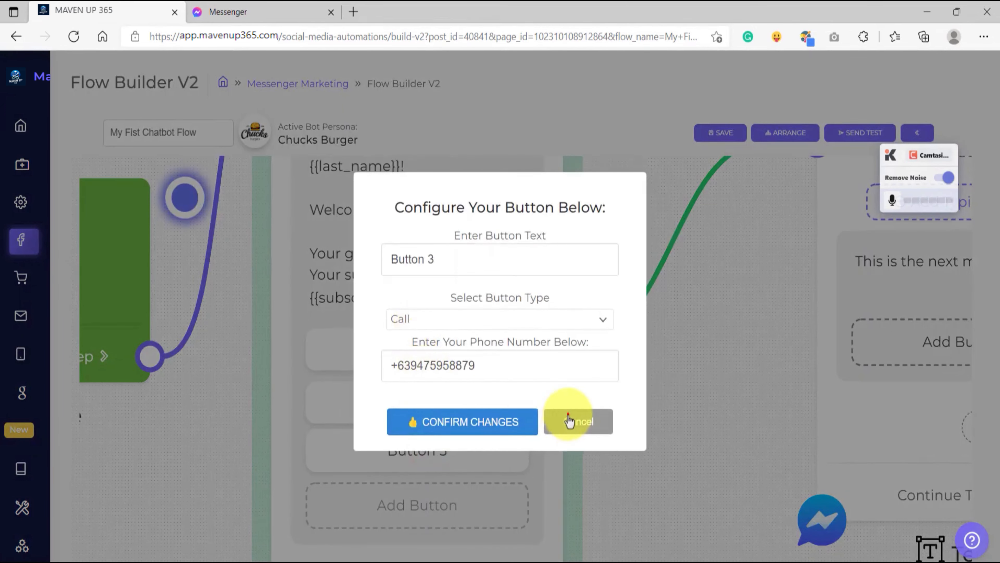
click(571, 420)
Switch to the Messenger conversation and test Button 1 and Button 2 of the start message.
click(265, 8)
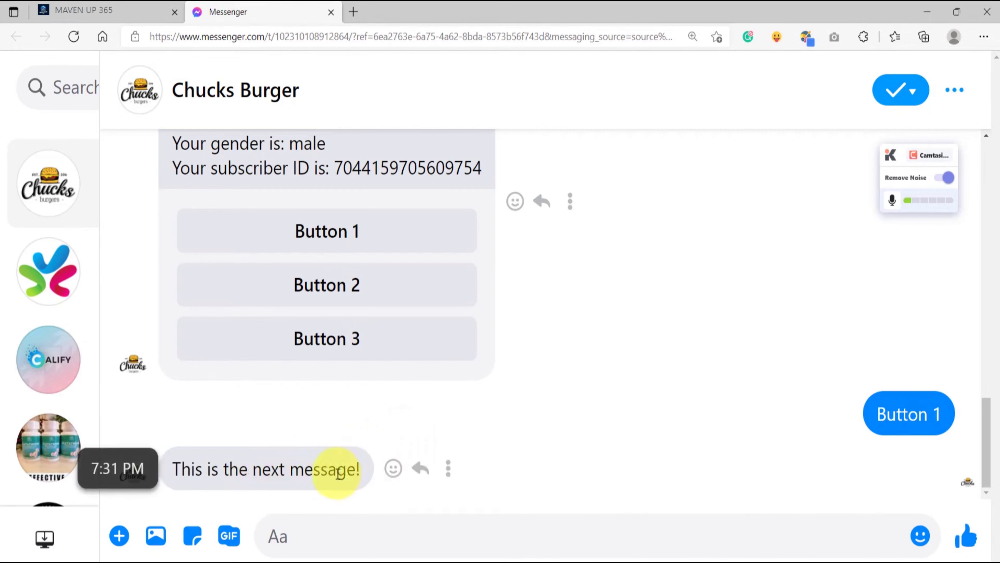
click(344, 285)
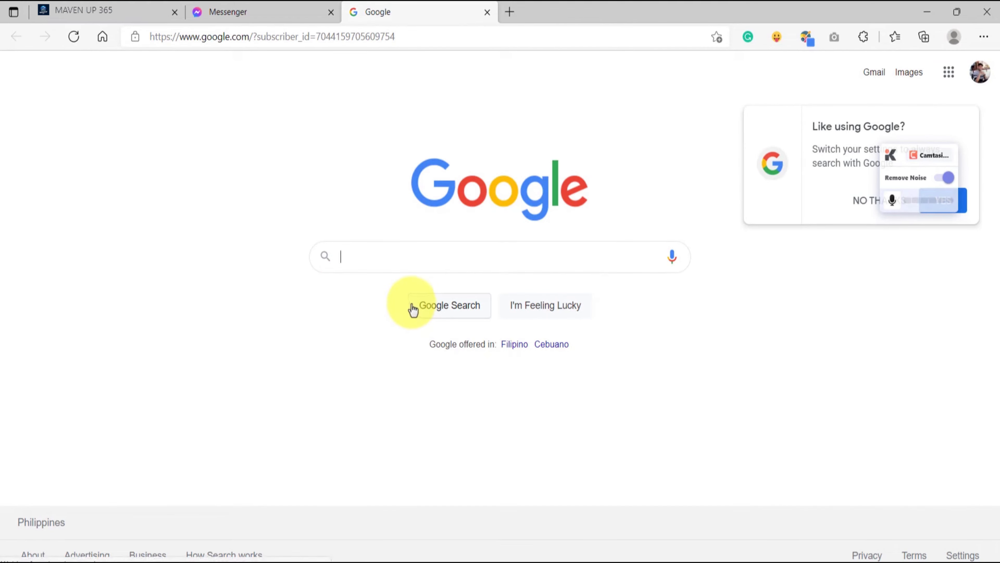
Return to the flow builder and open Button 2's configuration to check its type and URL.
click(105, 11)
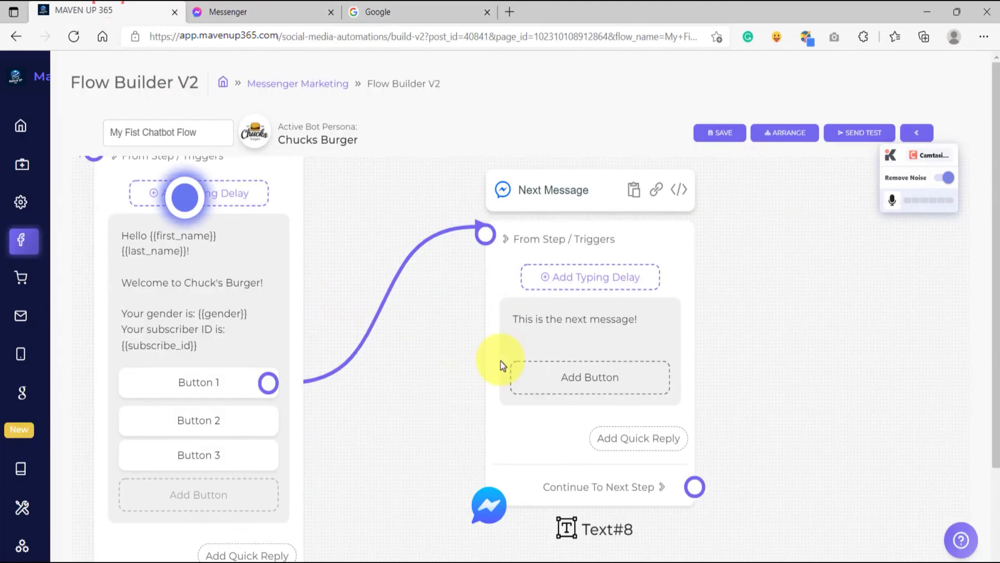
scroll(394, 413, down, 1)
drag(389, 418, 560, 393)
scroll(406, 400, up, 6)
click(375, 396)
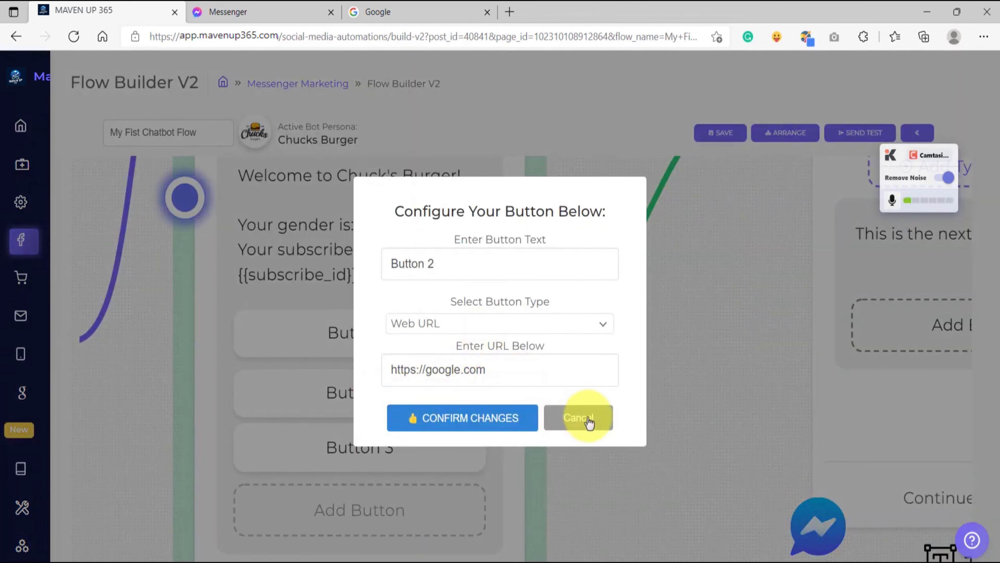
Close Button 2's configuration unchanged, switch to the Messenger conversation and test Button 3 of the start message.
click(589, 417)
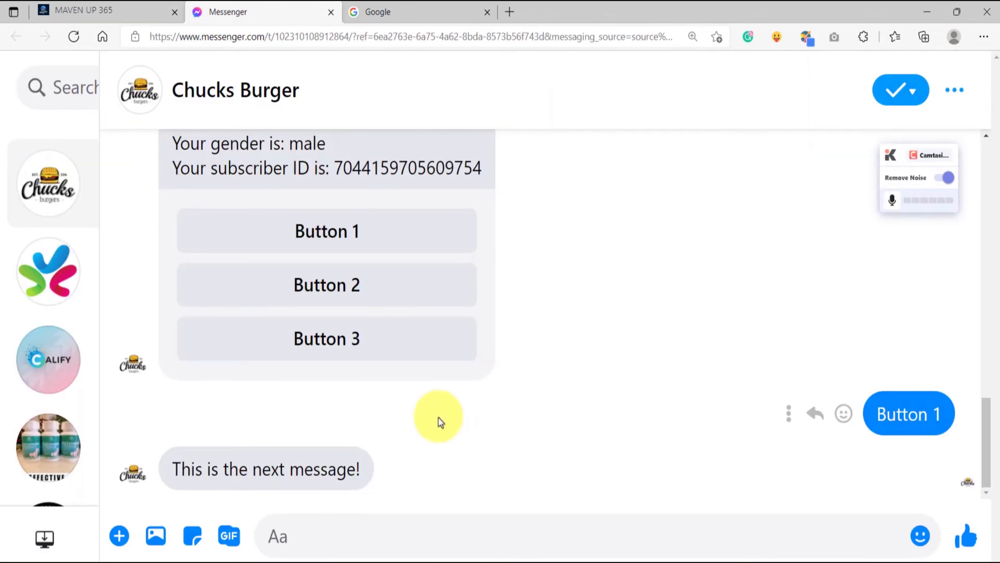
click(351, 340)
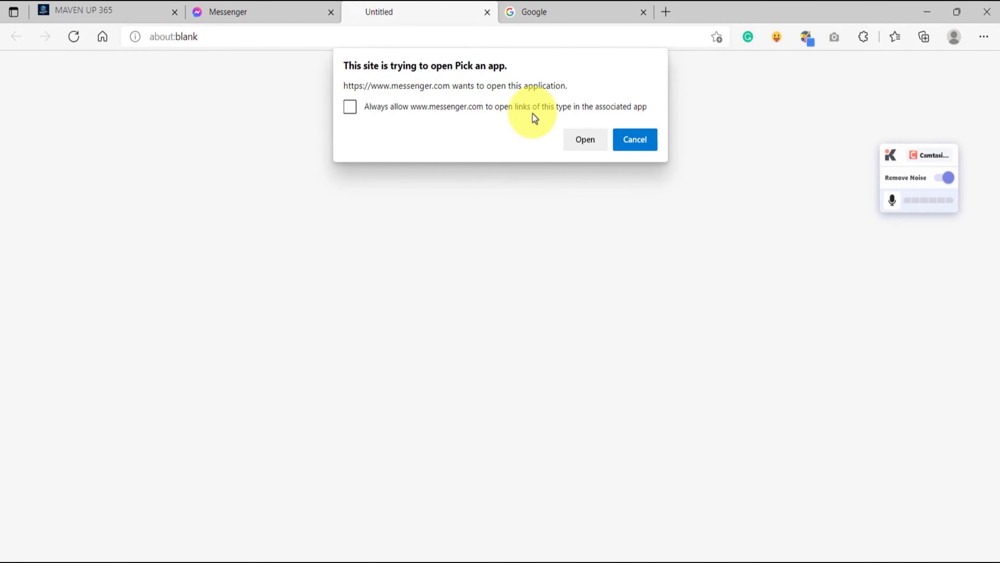
click(301, 11)
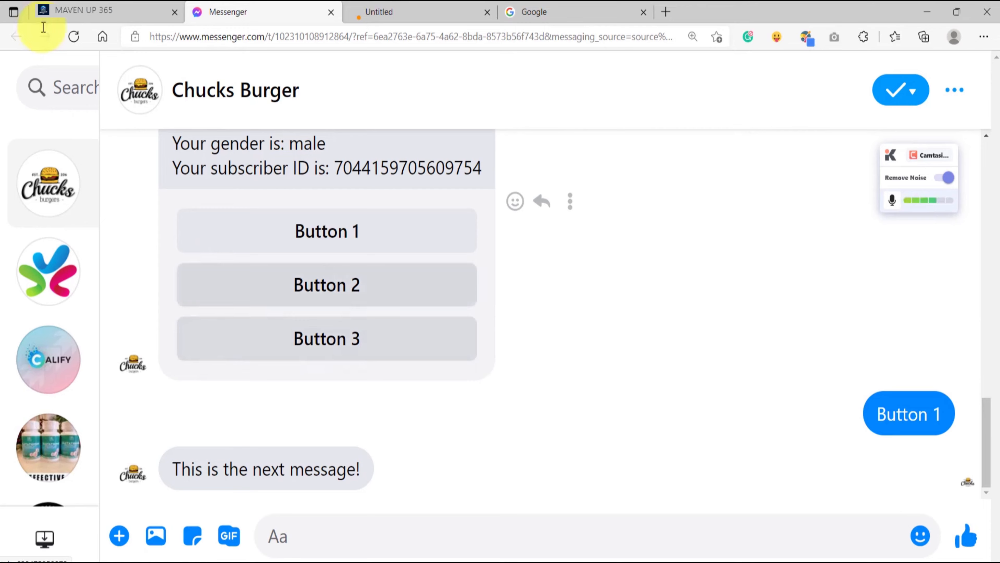
Return to the flow builder and recheck the configured types of Button 1, Button 2 and Button 3, leaving them unchanged.
click(130, 11)
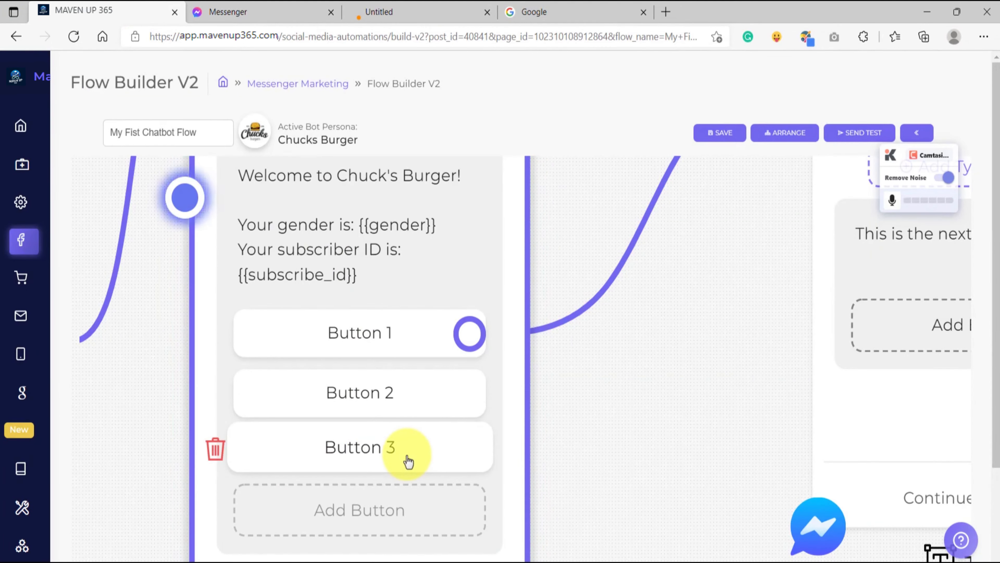
scroll(409, 459, down, 5)
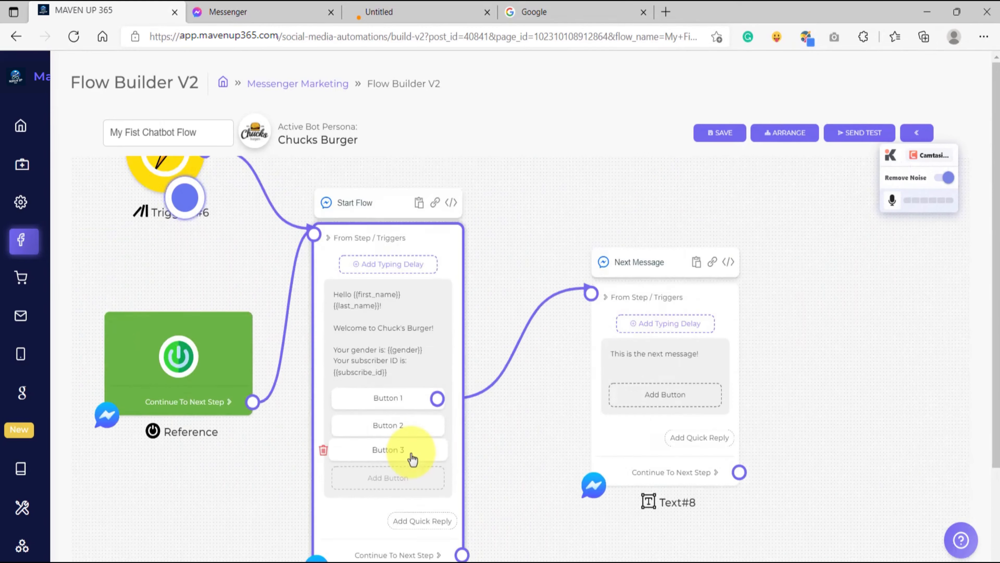
scroll(480, 304, up, 5)
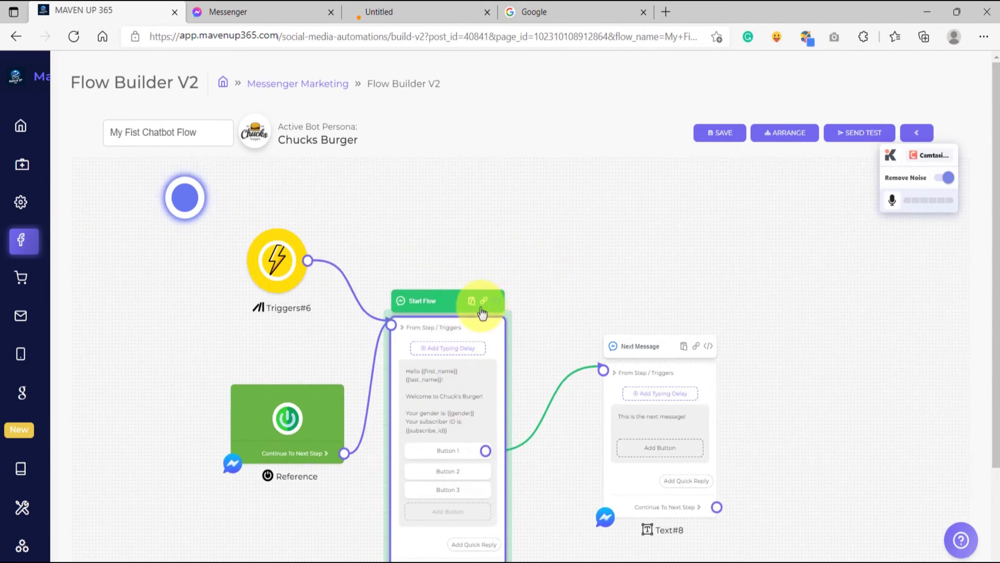
scroll(379, 302, up, 1)
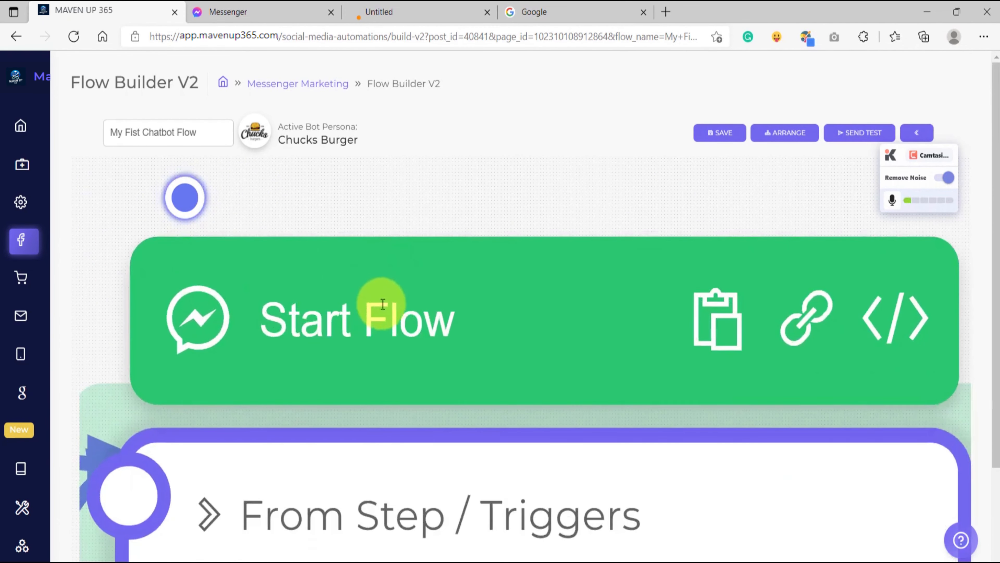
scroll(412, 312, down, 10)
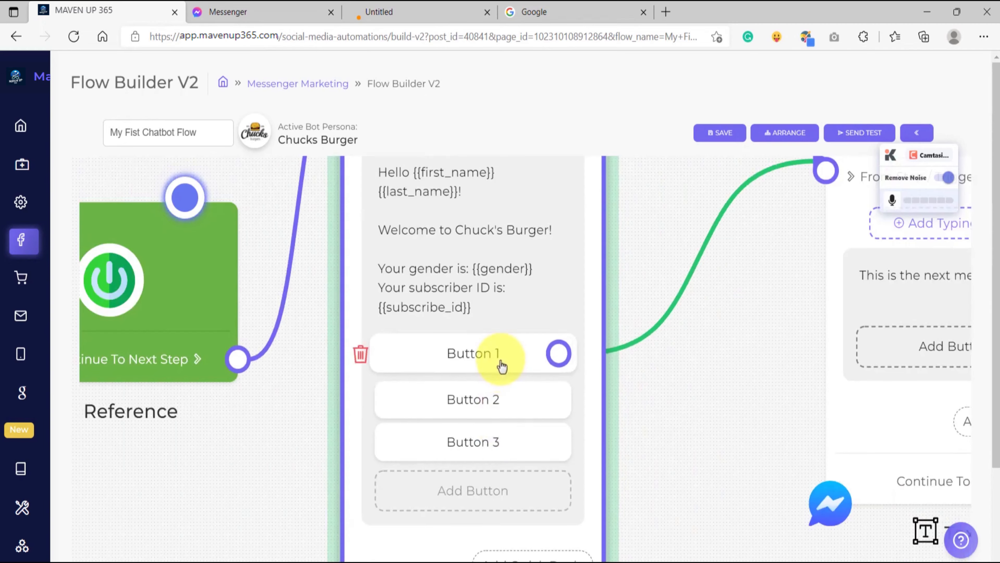
click(499, 362)
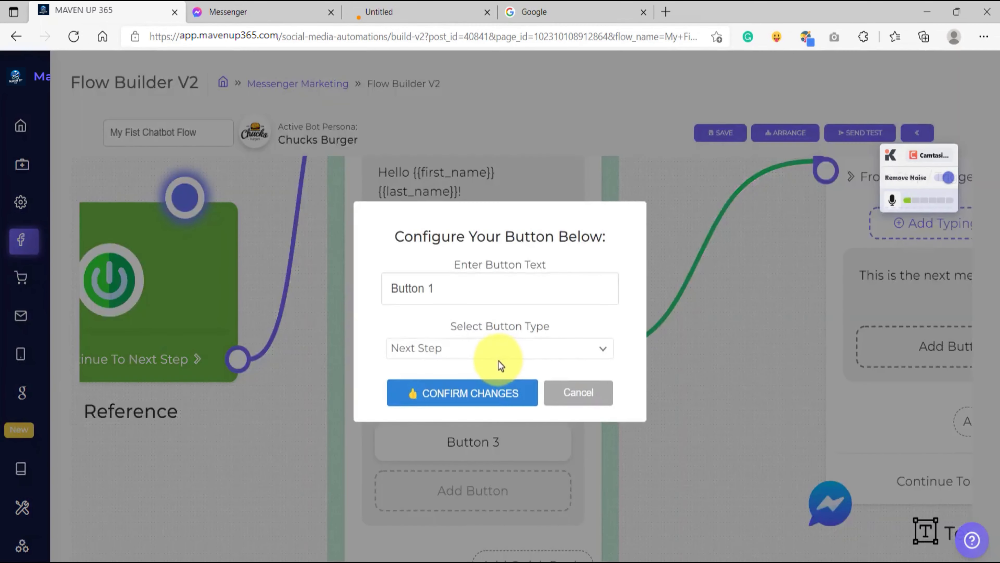
click(576, 396)
click(487, 402)
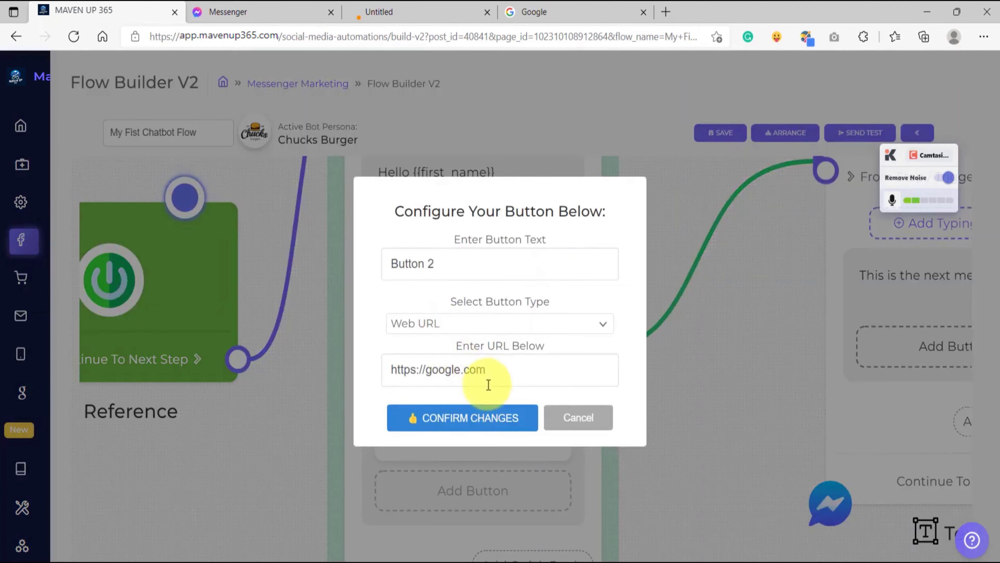
click(586, 420)
click(516, 445)
click(576, 419)
Move the Next Message block slightly up and closer to the Start Flow block on the canvas.
scroll(315, 370, down, 6)
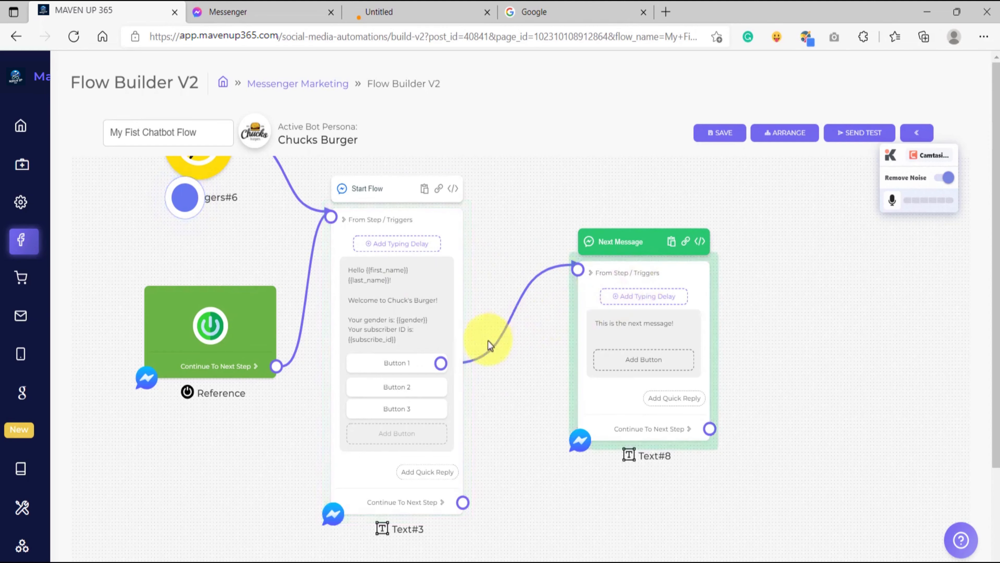
scroll(438, 370, up, 3)
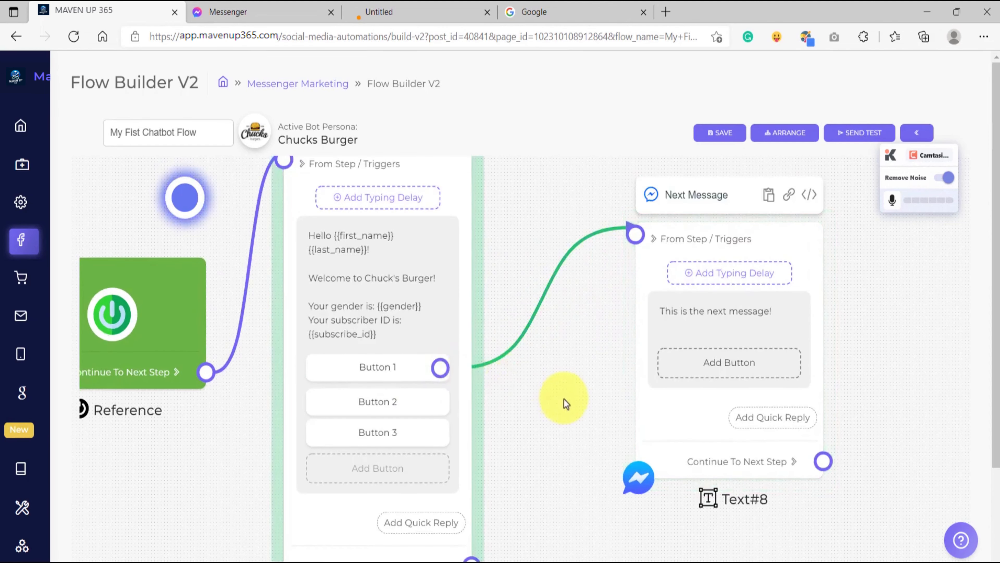
scroll(465, 386, down, 3)
drag(446, 364, 414, 374)
drag(491, 298, 468, 276)
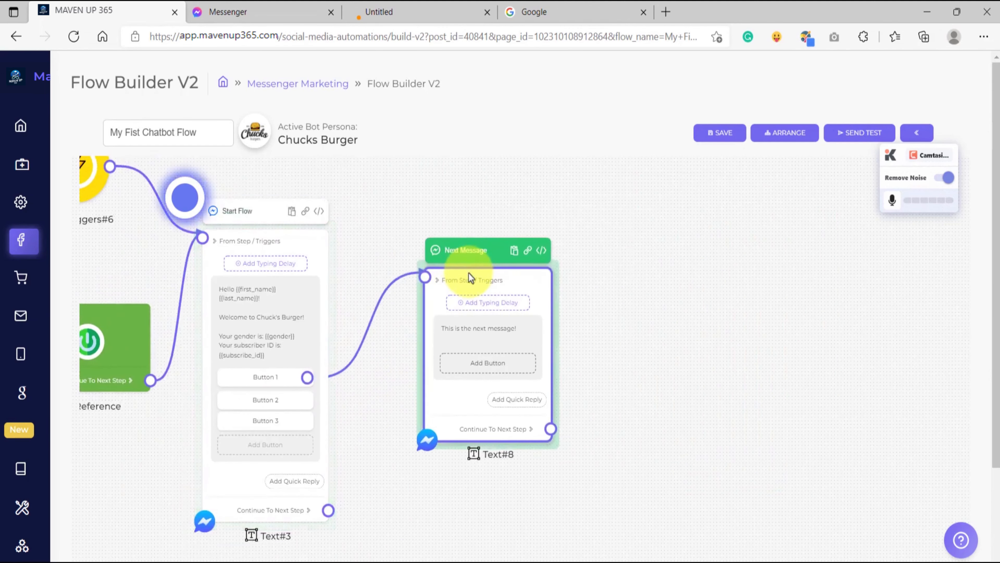
click(376, 437)
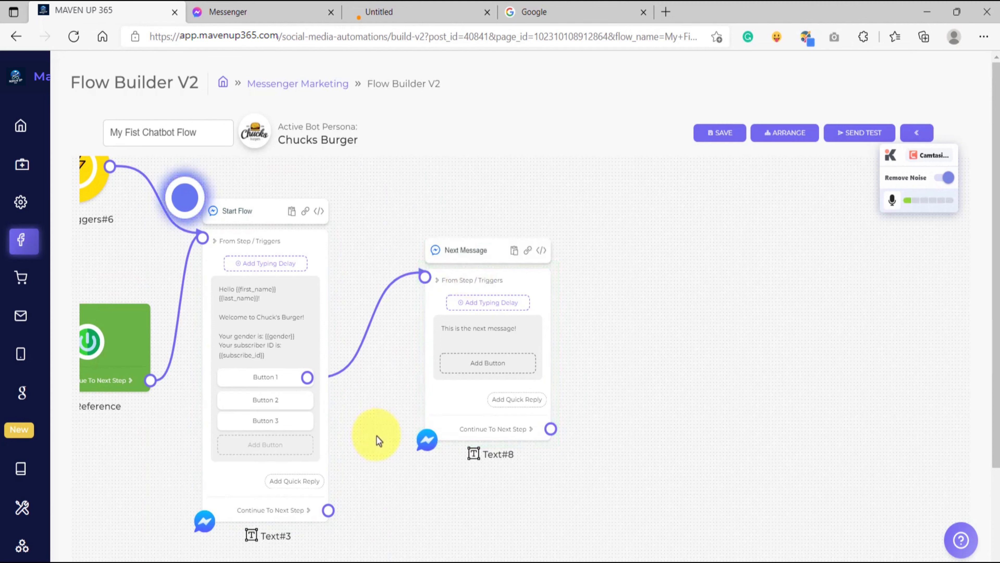